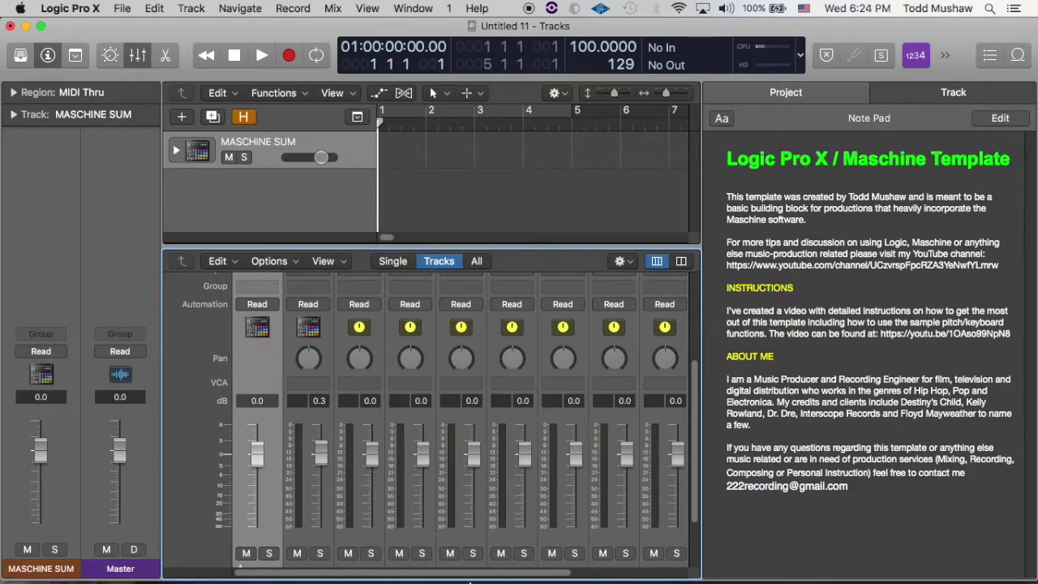
Step: Reveal the Dock at the bottom of the screen to reach Safari
mouse_move(470, 581)
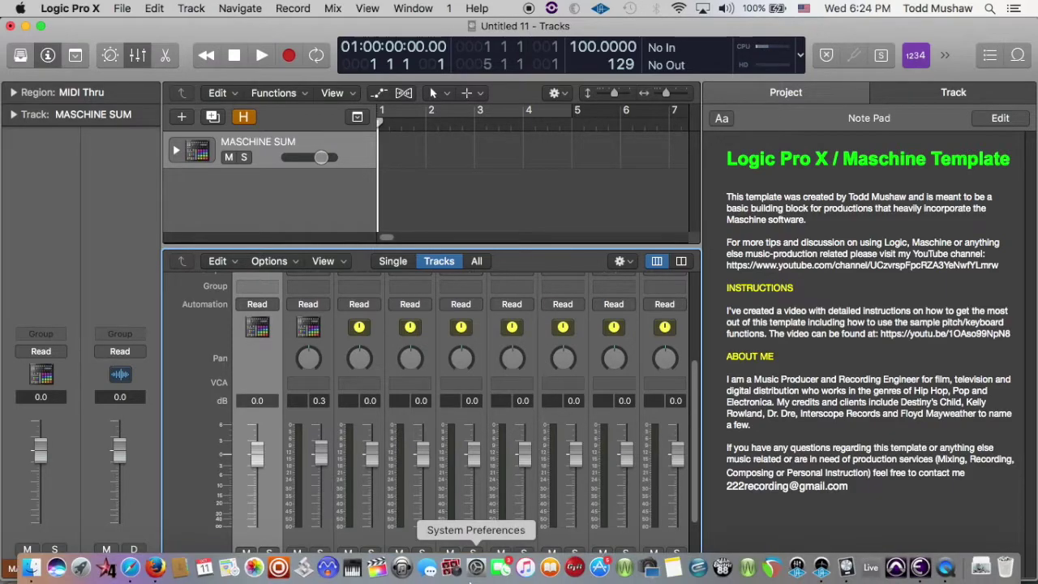
Step: Bring Safari forward, skim the Roger Linn swing article, then switch to the 'mpc 3000' image results
click(136, 569)
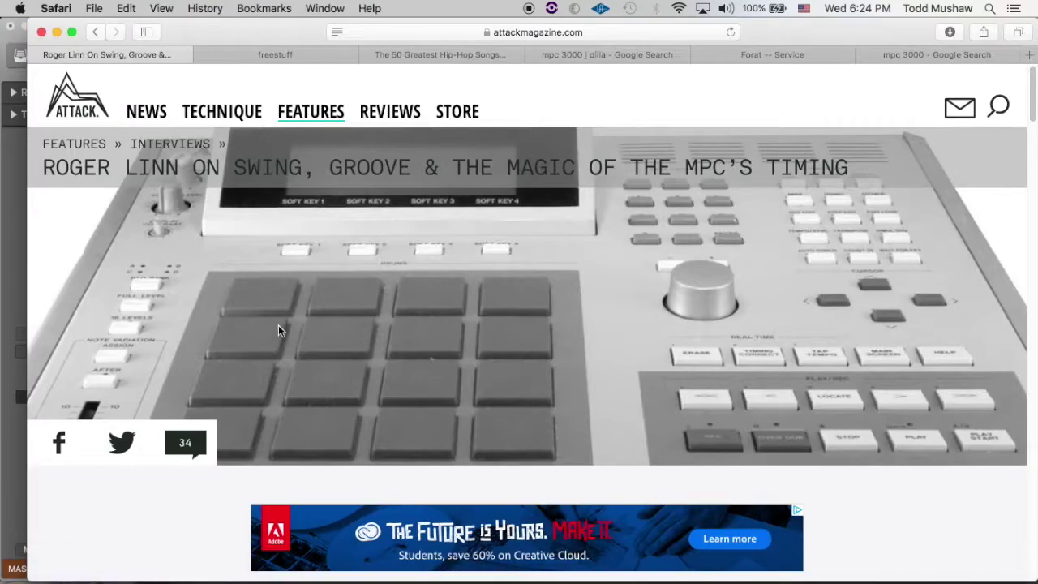
scroll(309, 324, down, 5)
scroll(308, 323, up, 5)
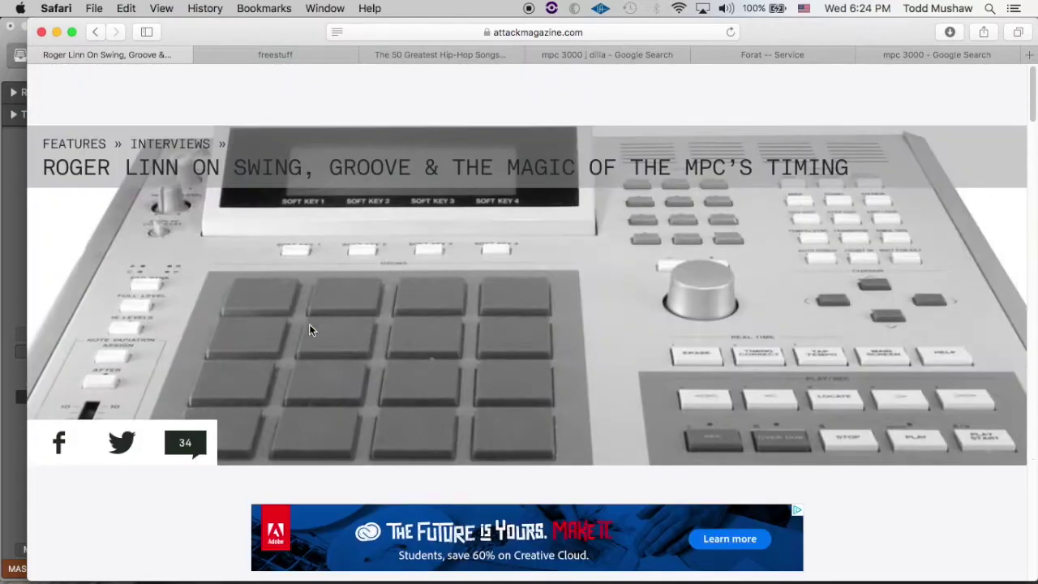
scroll(309, 323, down, 5)
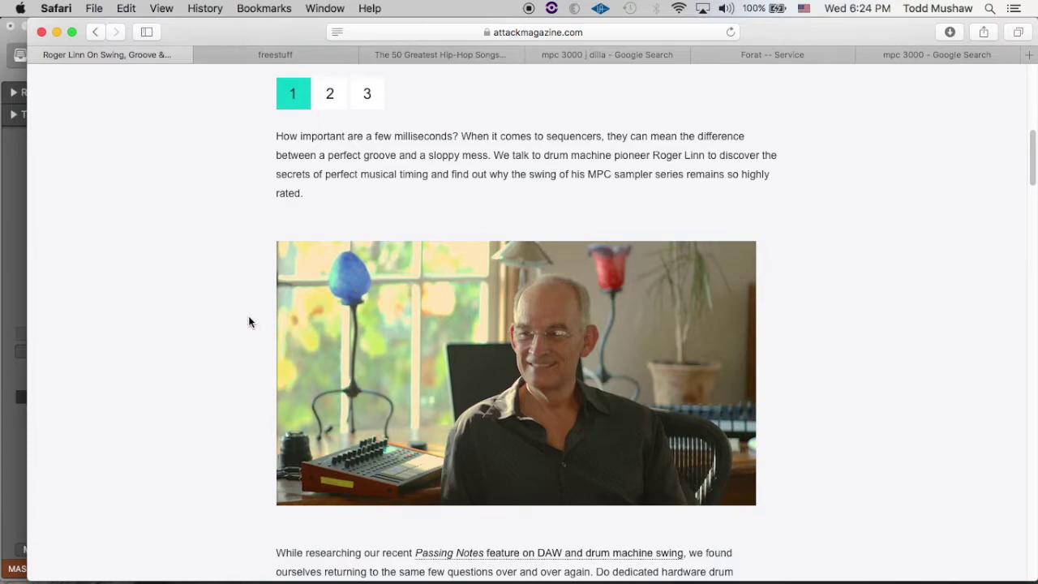
click(957, 55)
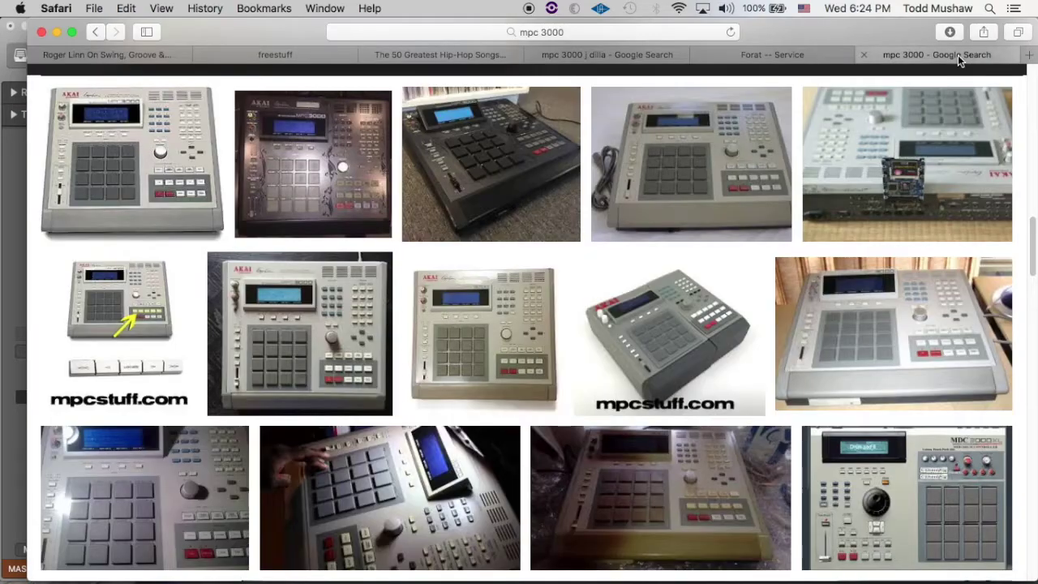
Step: Scroll through the Forat custom MPC gallery, then switch to Rolling Stone's 50 Greatest Hip-Hop Songs
click(754, 56)
scroll(717, 298, down, 4)
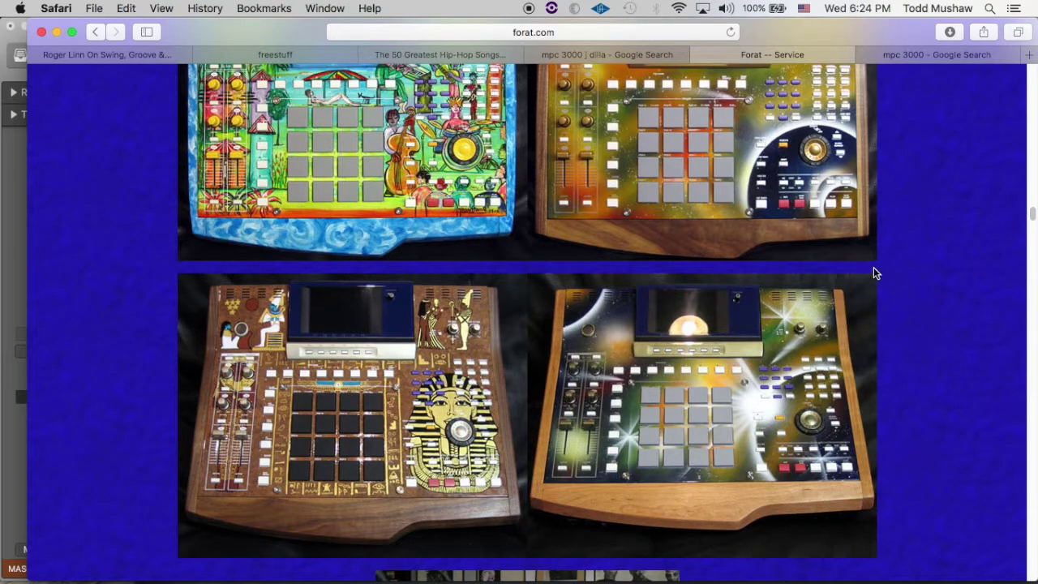
scroll(712, 259, up, 4)
scroll(712, 259, up, 5)
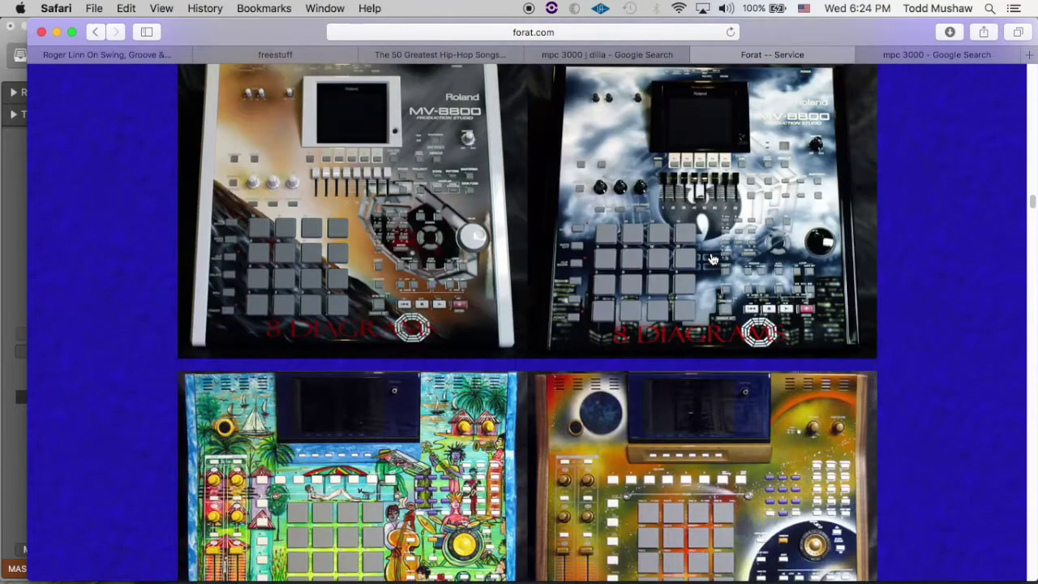
scroll(919, 237, down, 2)
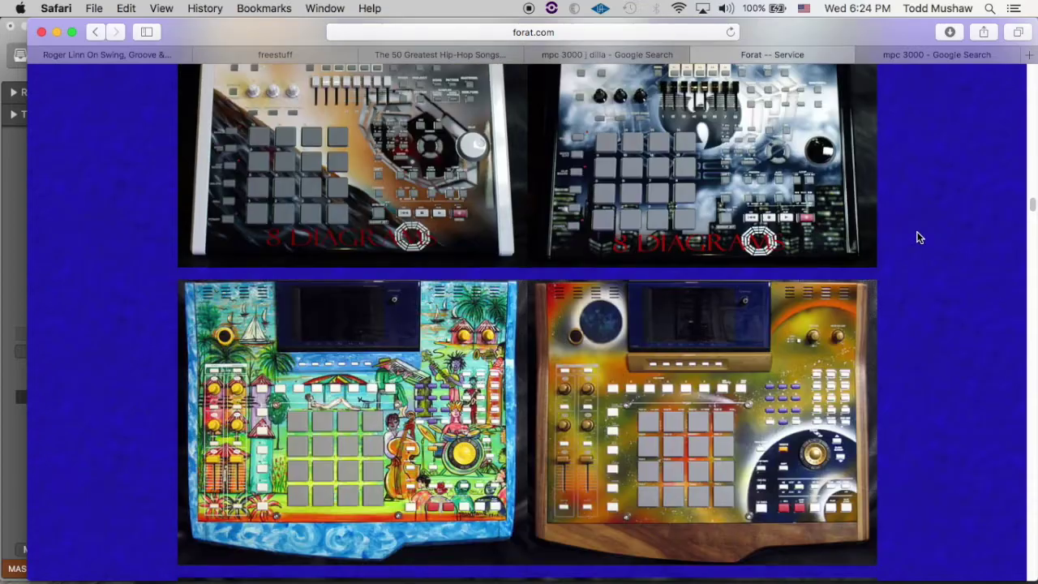
scroll(919, 236, up, 10)
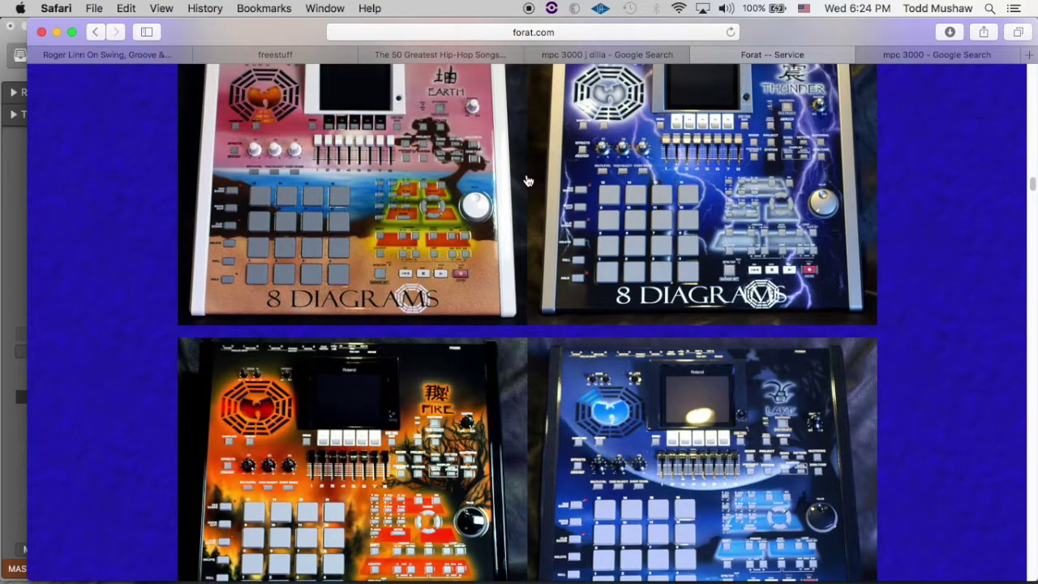
scroll(438, 244, up, 6)
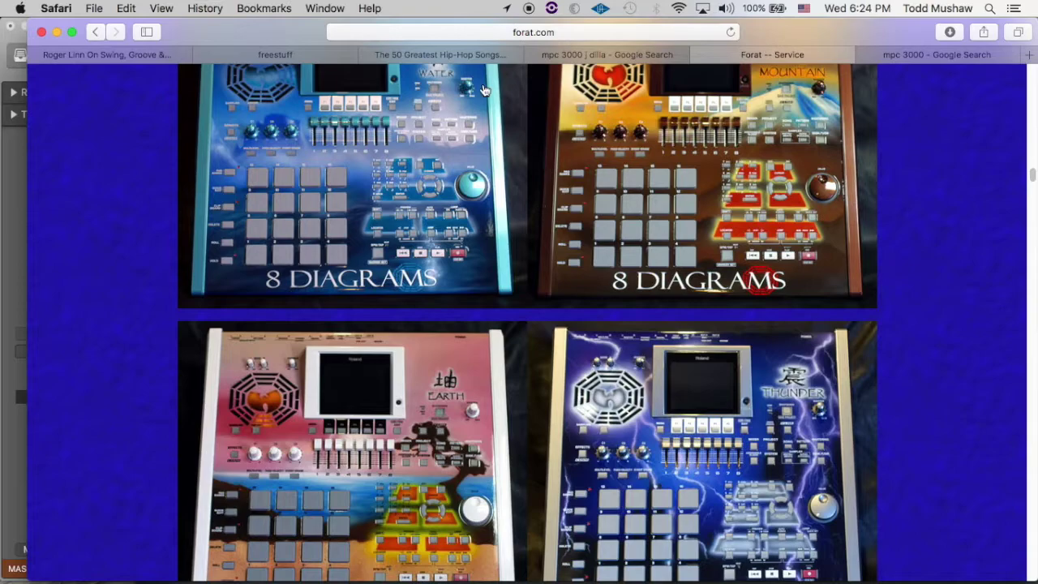
click(434, 55)
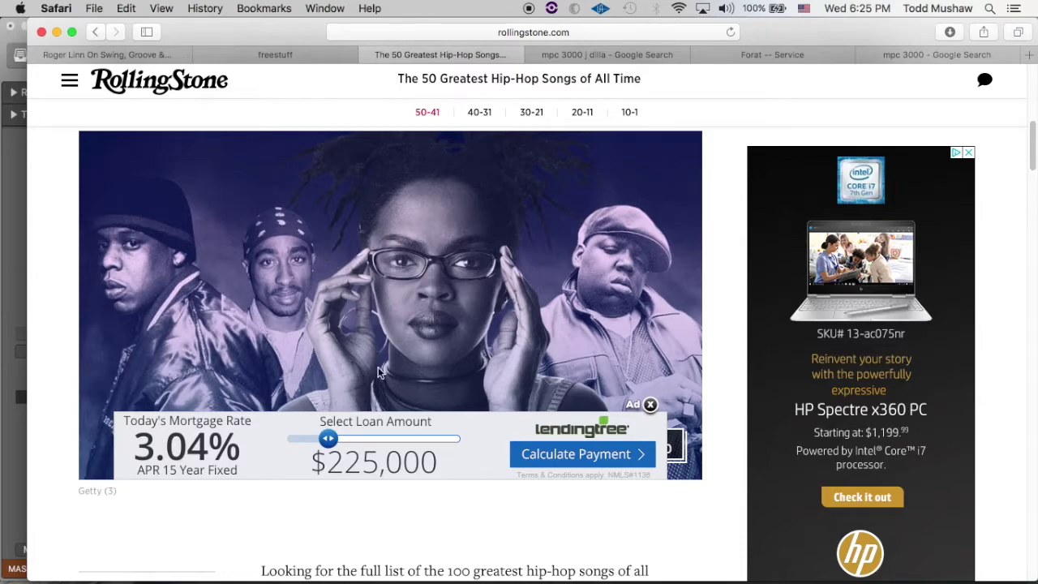
Step: Scroll down the Rolling Stone list, then return to the Roger Linn article and scroll into it
scroll(422, 438, down, 2)
scroll(423, 439, down, 10)
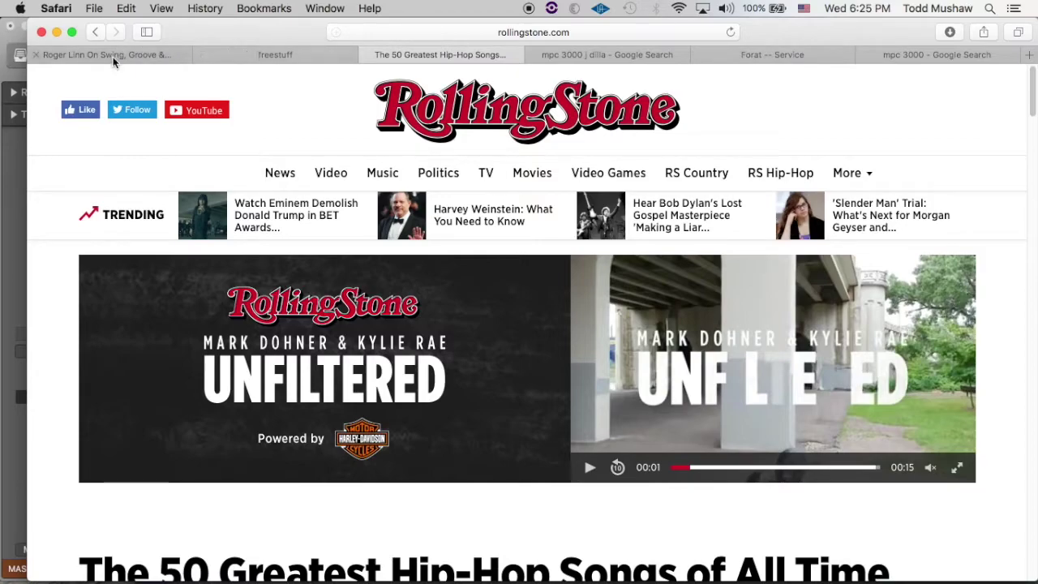
click(154, 53)
scroll(359, 305, down, 2)
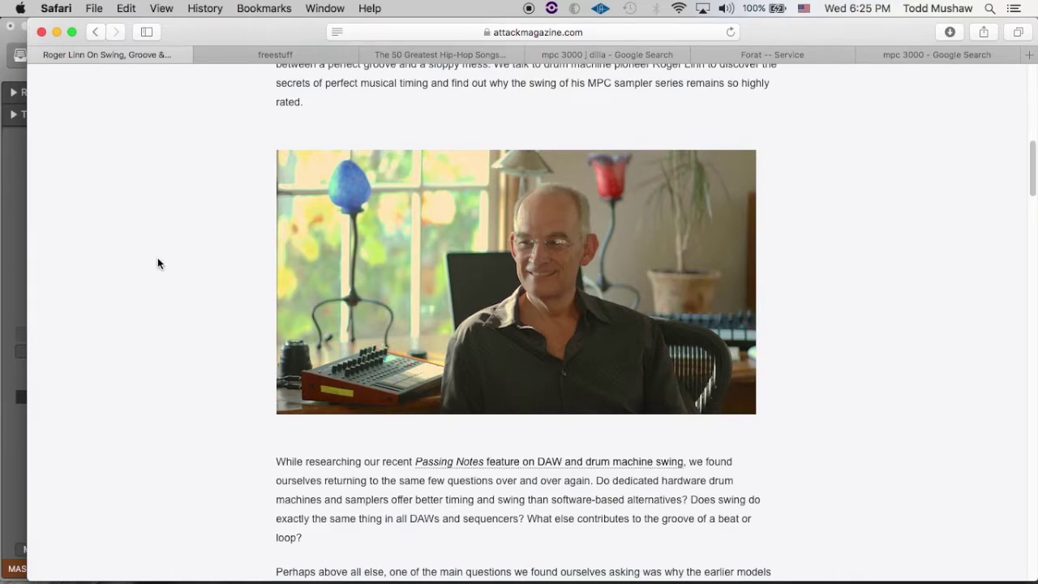
Step: Bring the Logic Pro X Maschine template window back in front of Safari
click(18, 174)
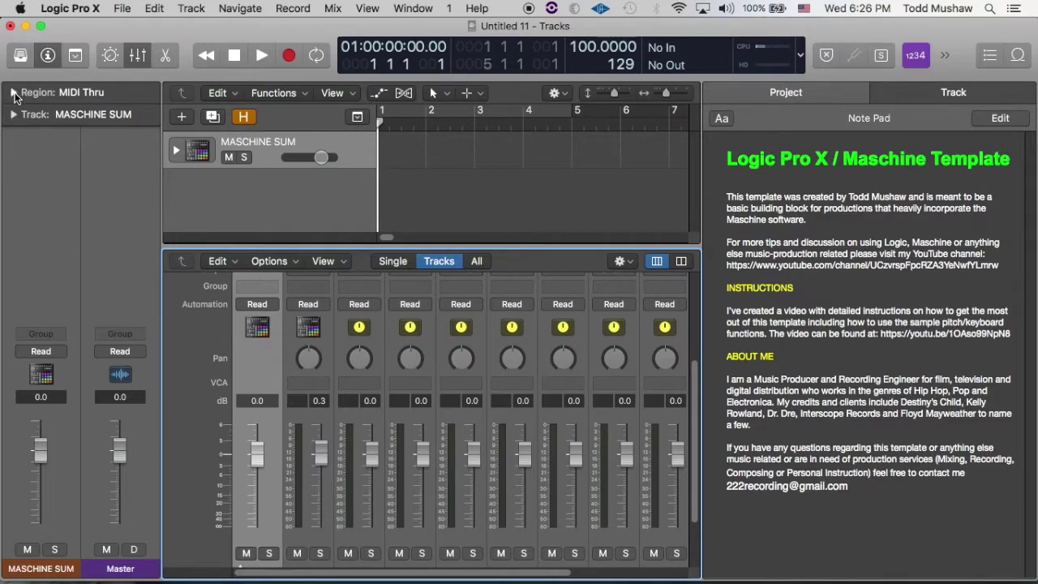
Step: Expand the Region inspector and scroll the Quantize list to confirm the MPC 1K groove entries, then close the list unchanged
click(13, 92)
click(13, 92)
click(13, 92)
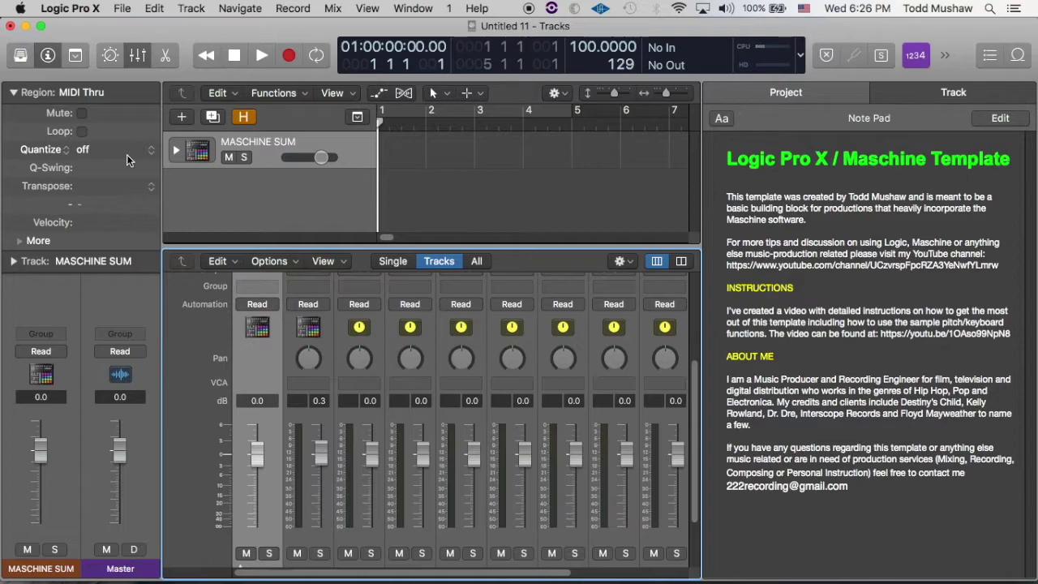
click(120, 149)
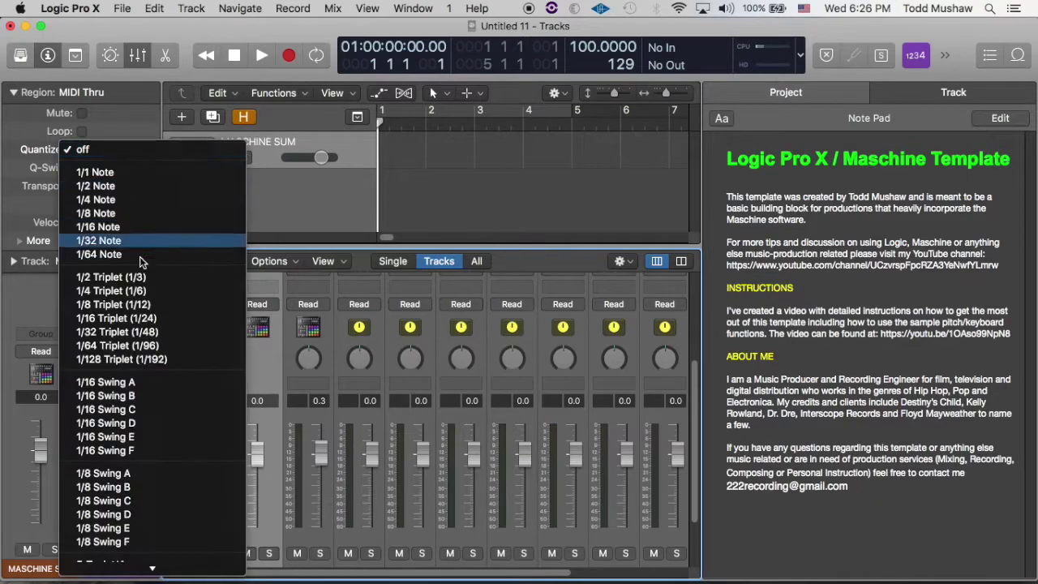
scroll(140, 256, down, 15)
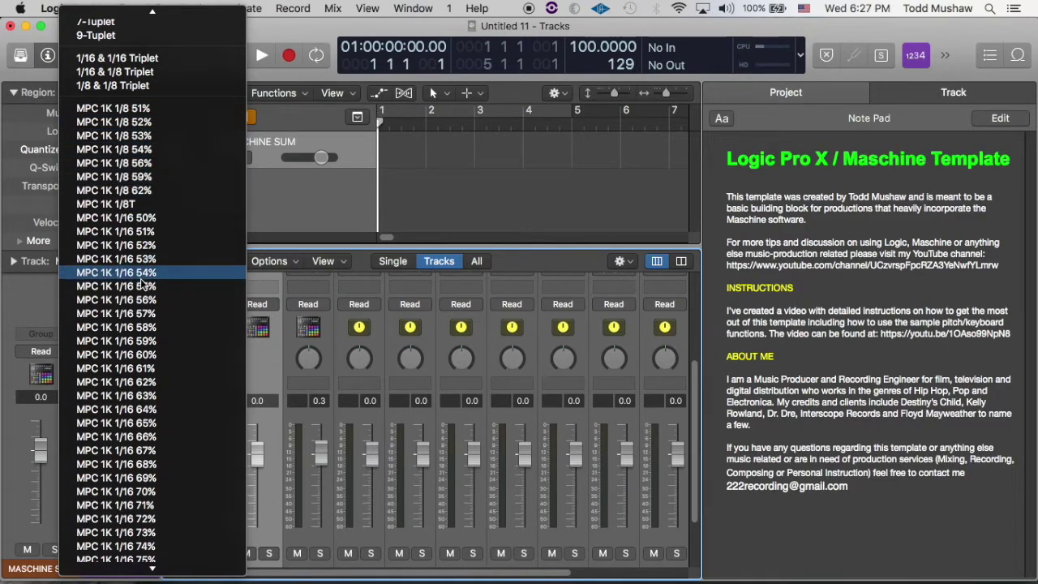
scroll(142, 284, down, 12)
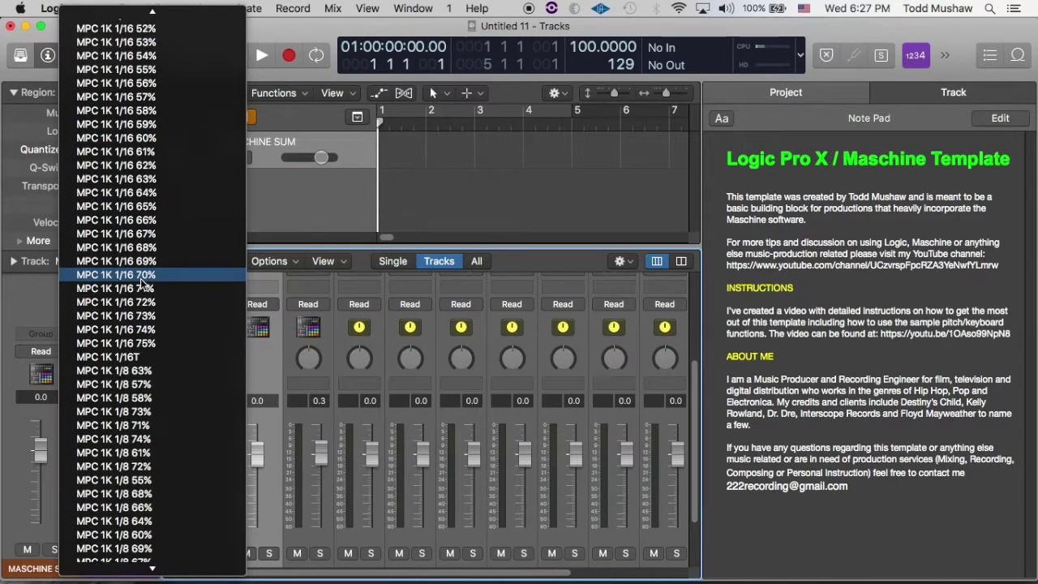
scroll(142, 284, down, 5)
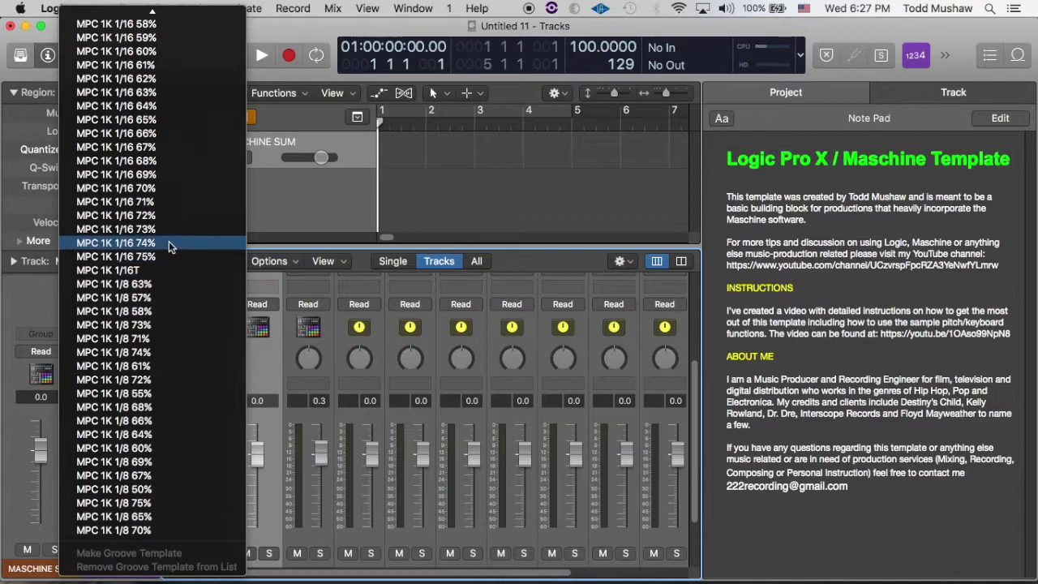
click(283, 37)
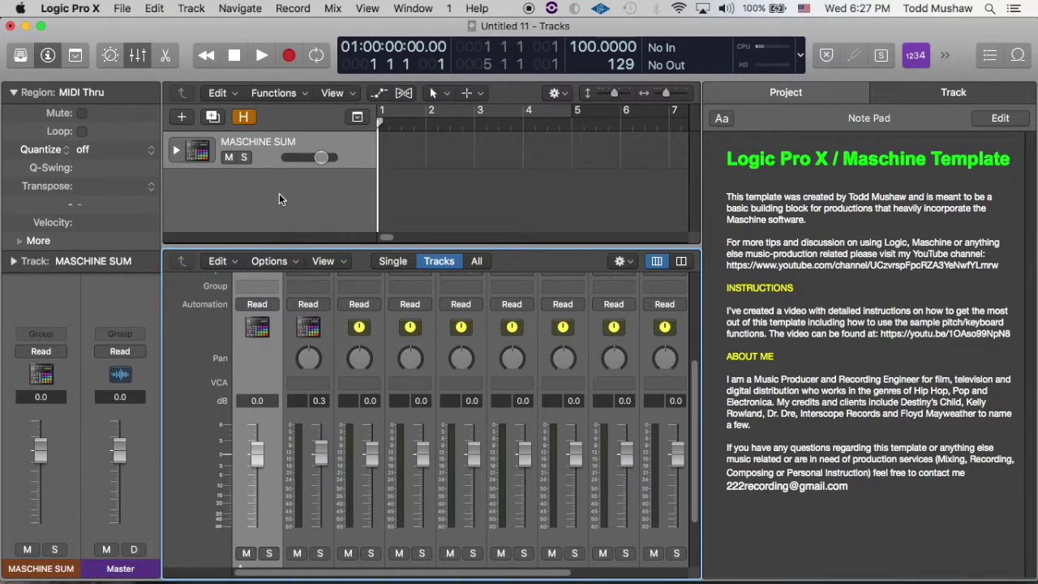
mouse_move(356, 576)
mouse_move(204, 572)
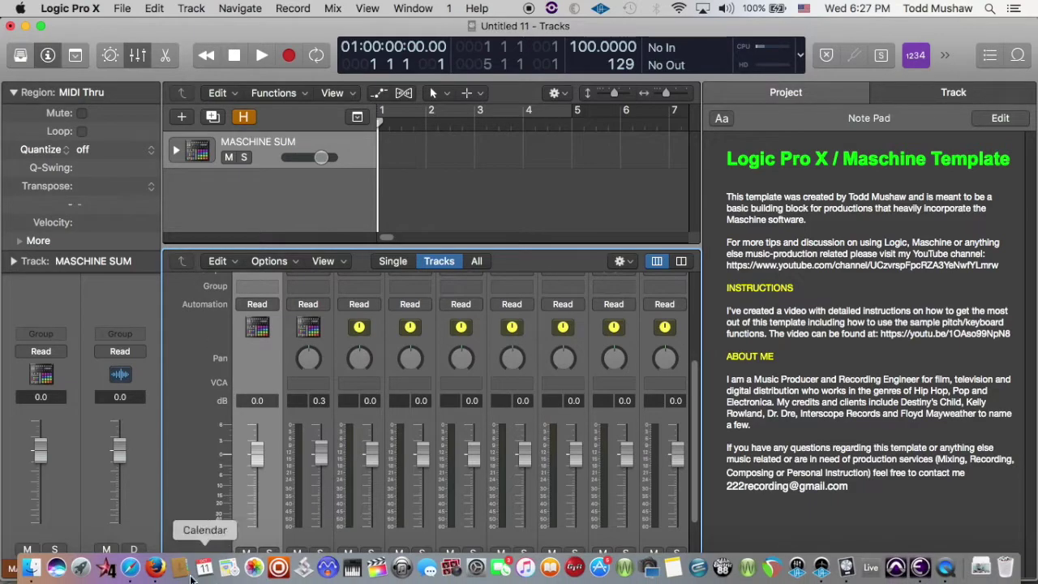
Step: Bring Safari forward and look through the 'mpc 3000' and 'mpc 3000 j dilla' image results
click(130, 568)
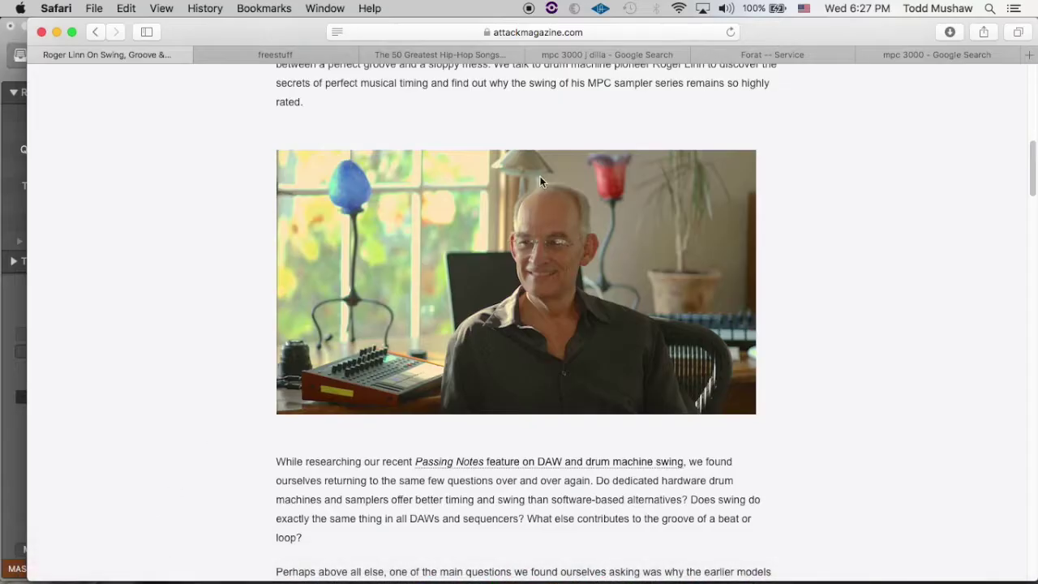
click(928, 56)
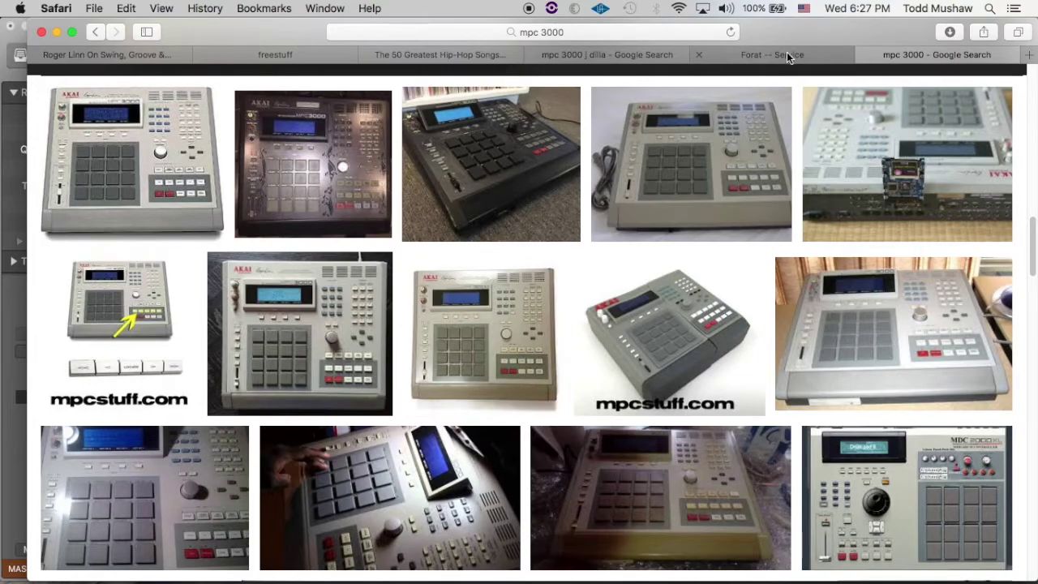
click(636, 61)
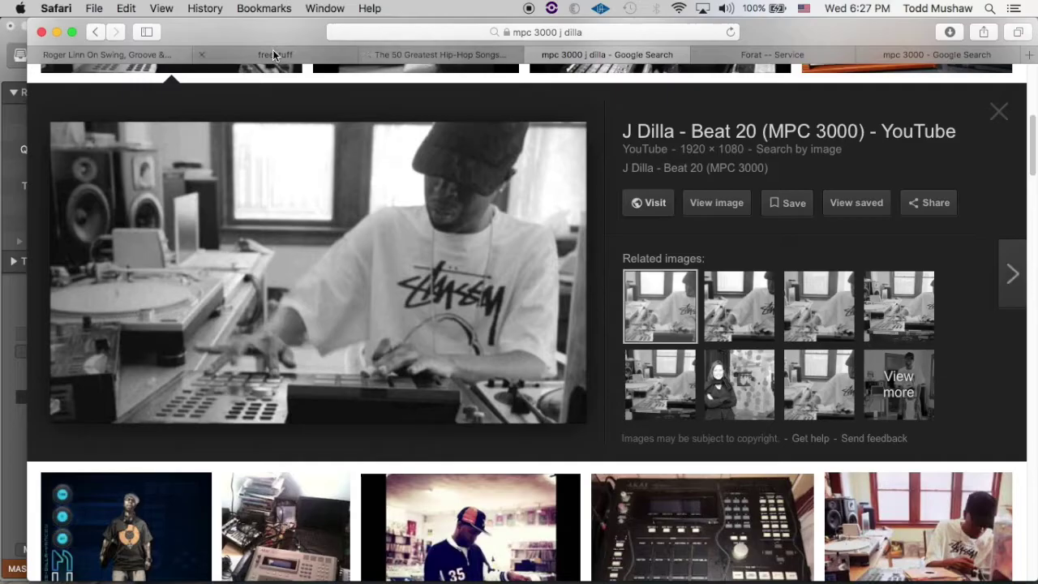
Step: Browse Goldbaby's free sample packs page, then return to the Logic Pro X template
click(273, 55)
scroll(441, 262, down, 10)
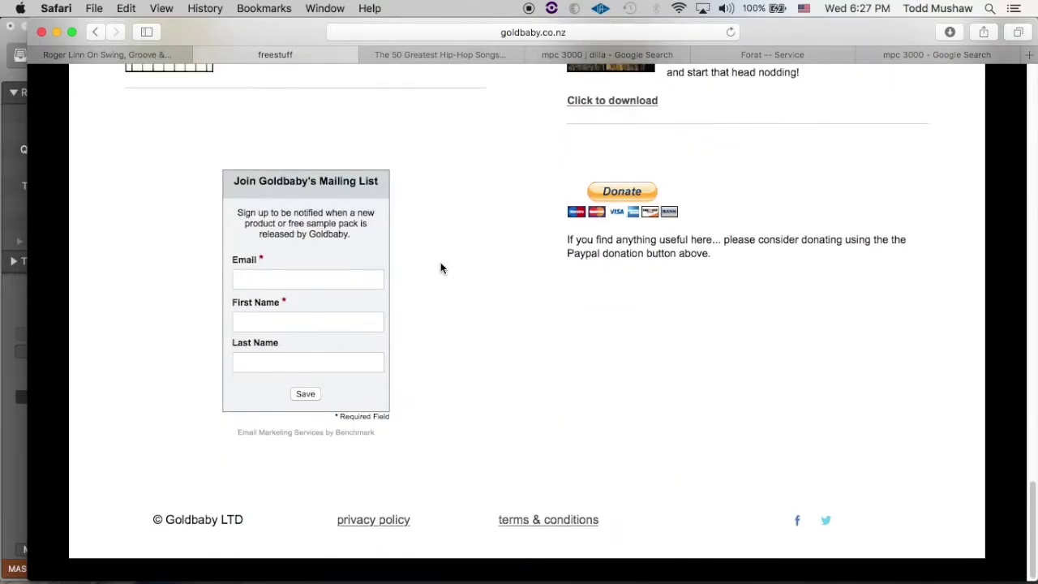
scroll(440, 263, up, 15)
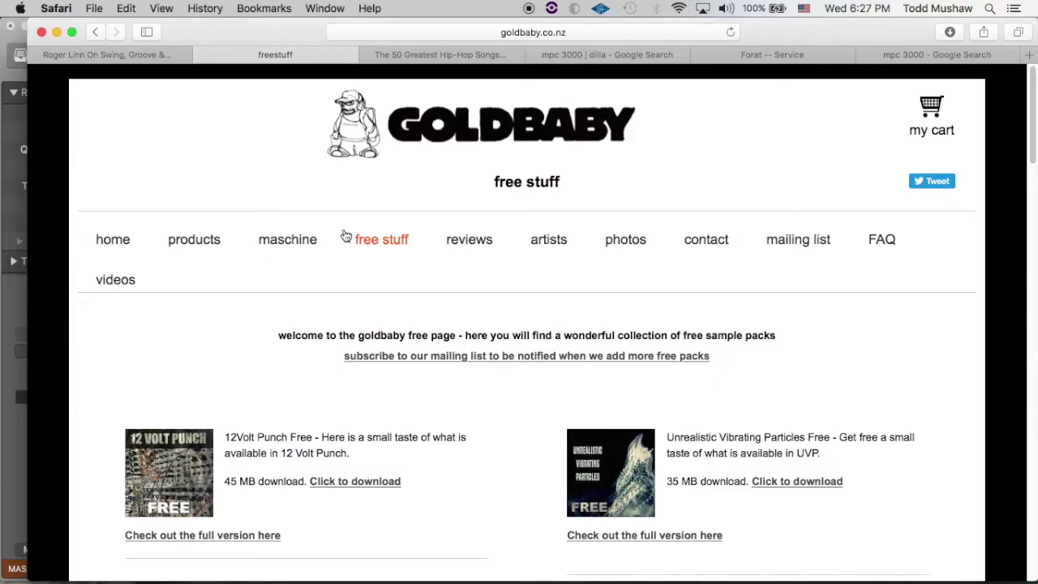
scroll(345, 236, down, 2)
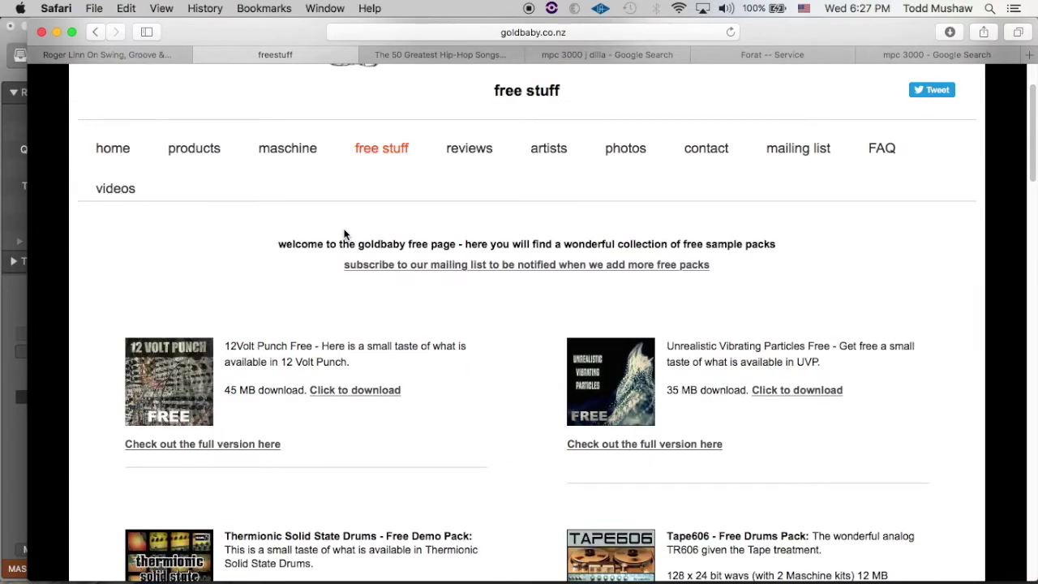
scroll(345, 236, down, 6)
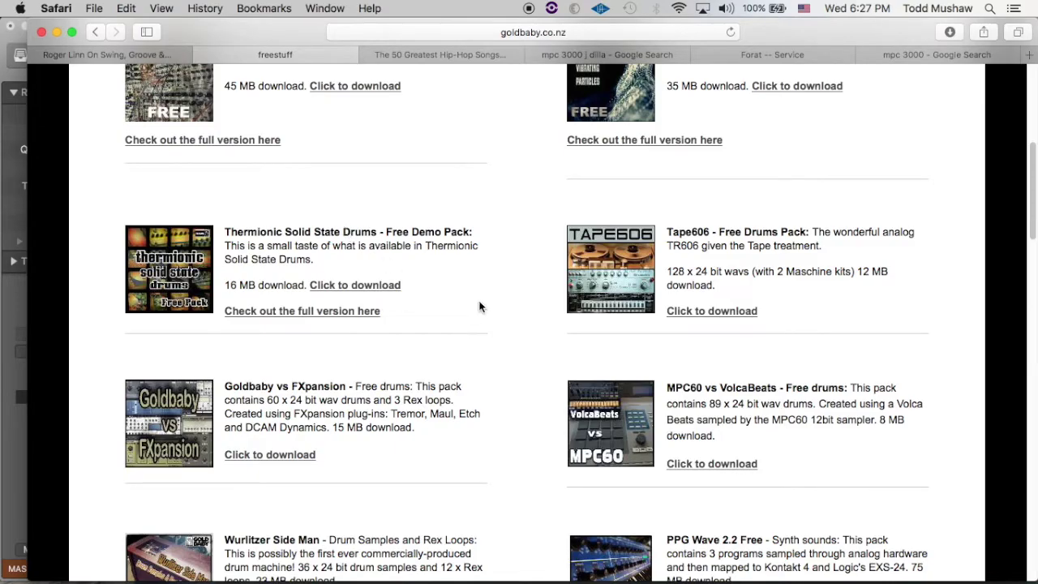
scroll(541, 372, down, 15)
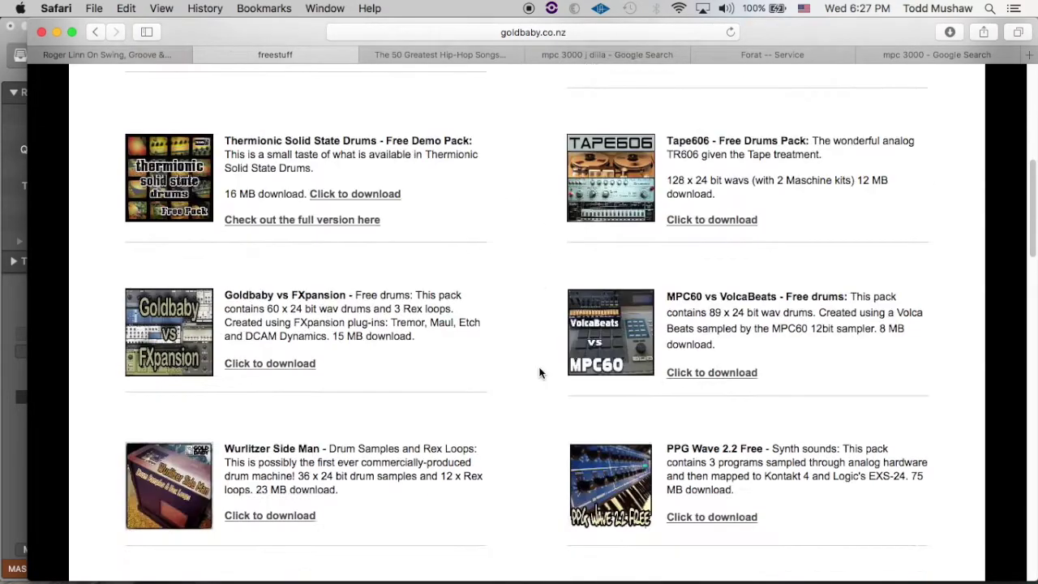
scroll(540, 372, down, 13)
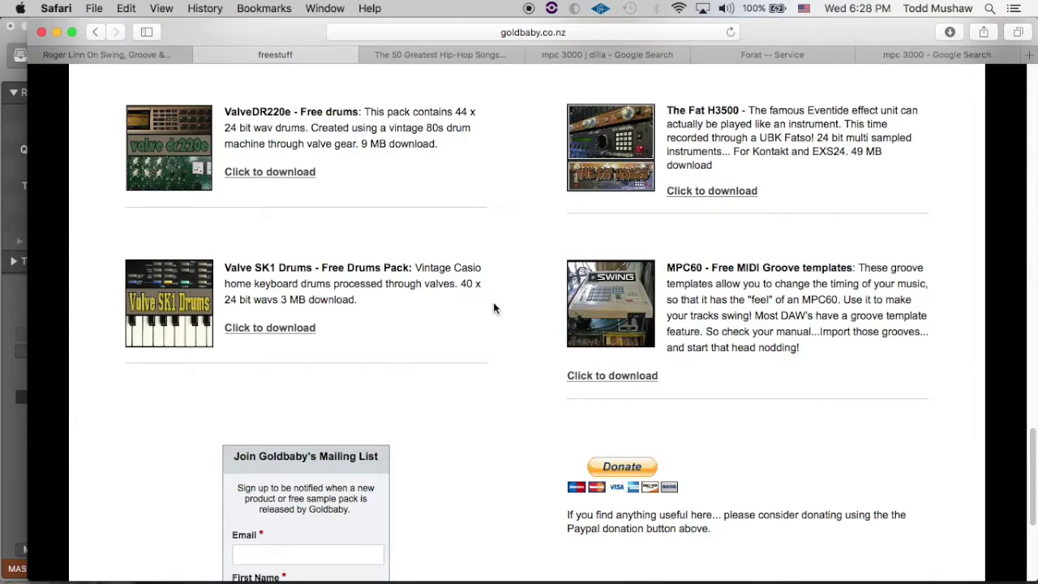
scroll(493, 304, up, 10)
scroll(490, 307, up, 15)
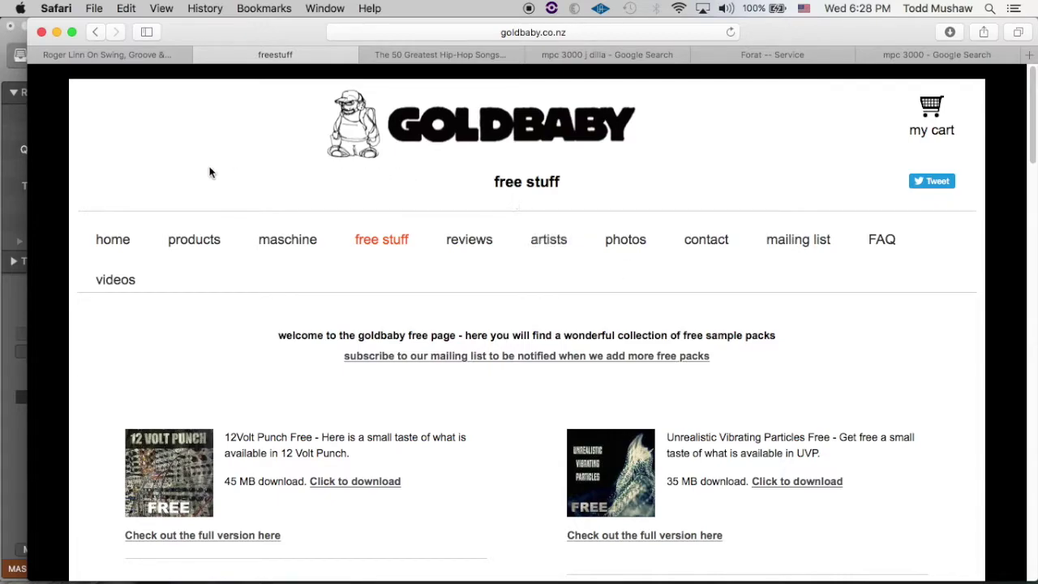
click(22, 307)
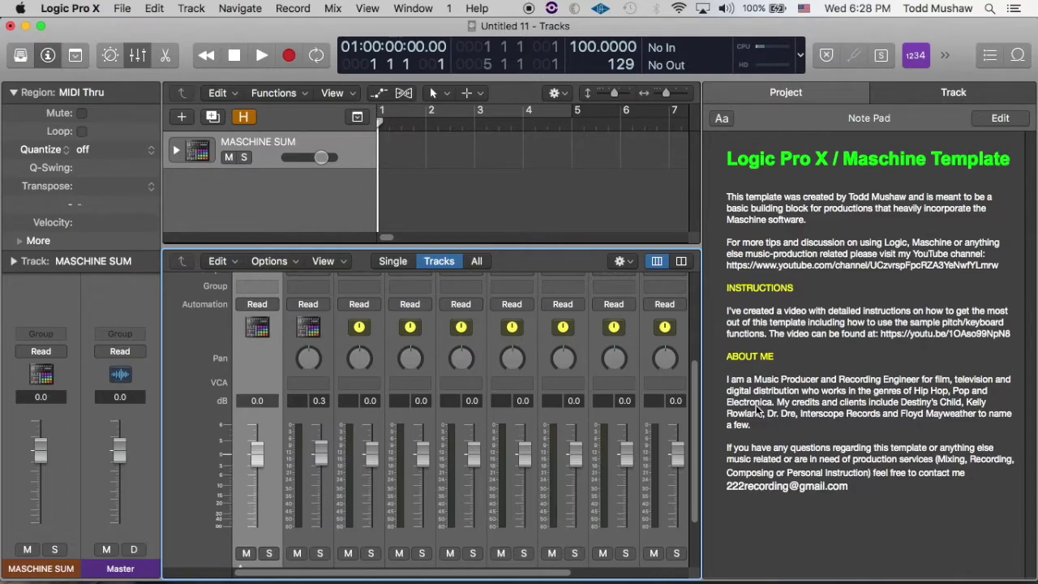
Step: Scroll the mixer, nudge the tracks scrollbar, and collapse the Region section in the inspector
scroll(545, 407, down, 4)
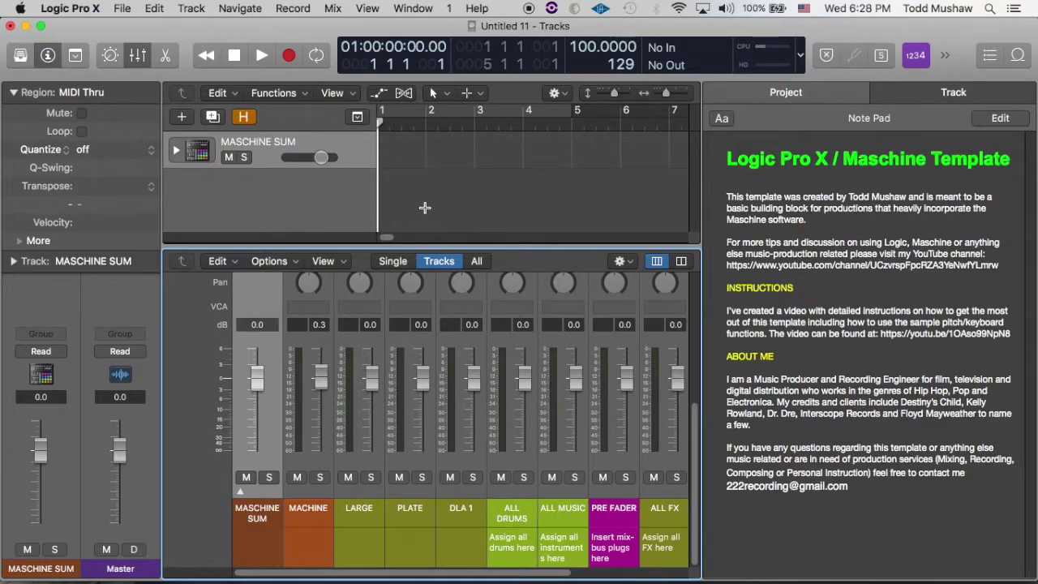
mouse_move(387, 239)
mouse_down()
mouse_move(428, 235)
mouse_move(386, 237)
mouse_up()
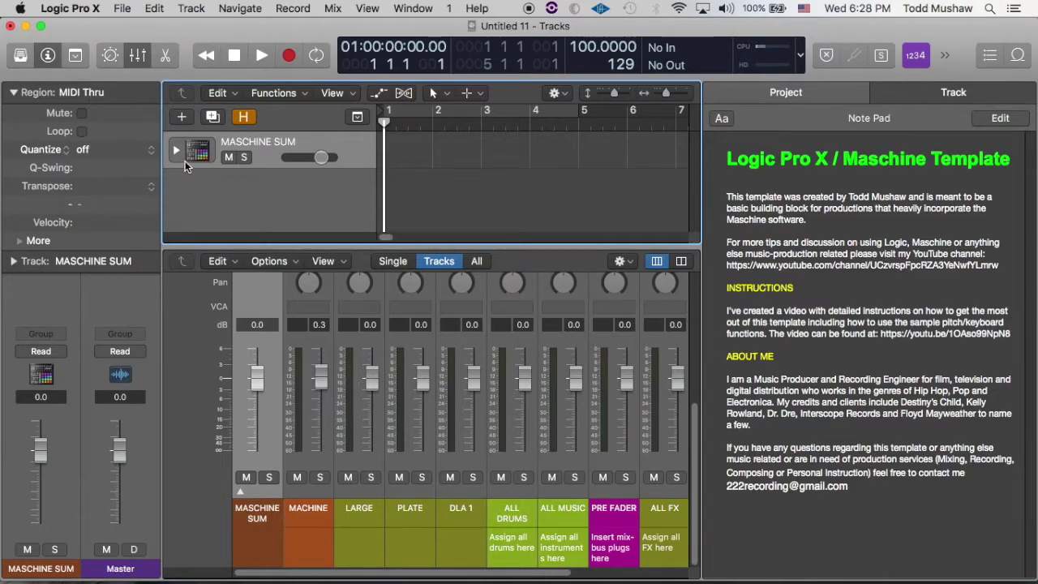
click(13, 94)
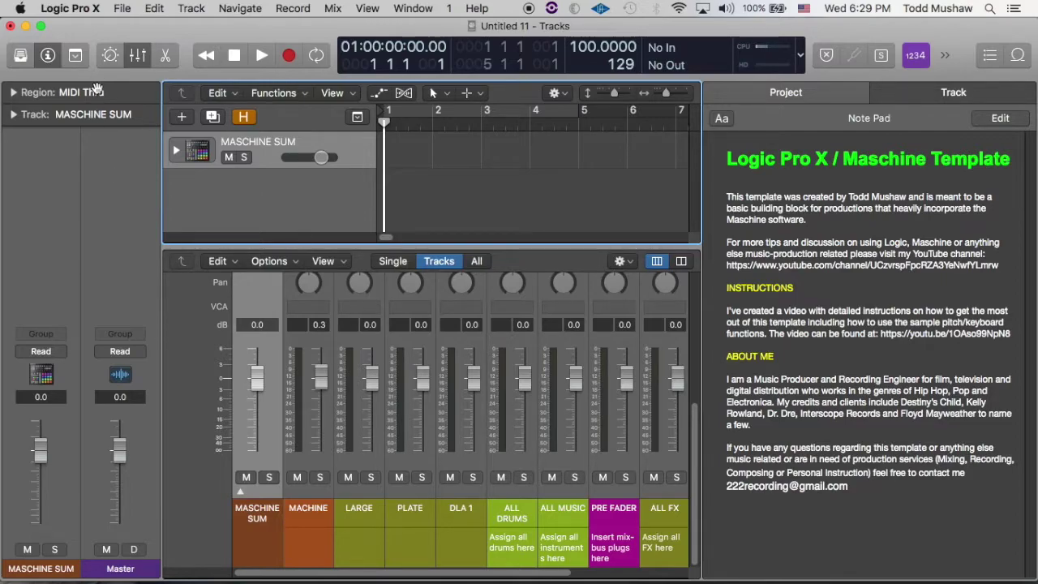
Step: Close the Maschine template project without saving changes
click(124, 8)
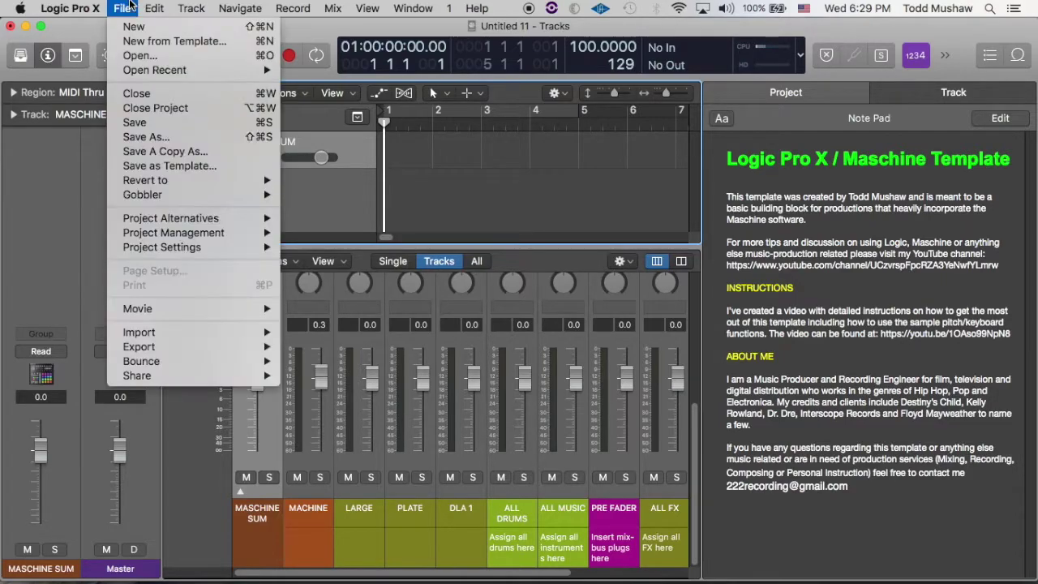
click(143, 109)
key(cmd+d)
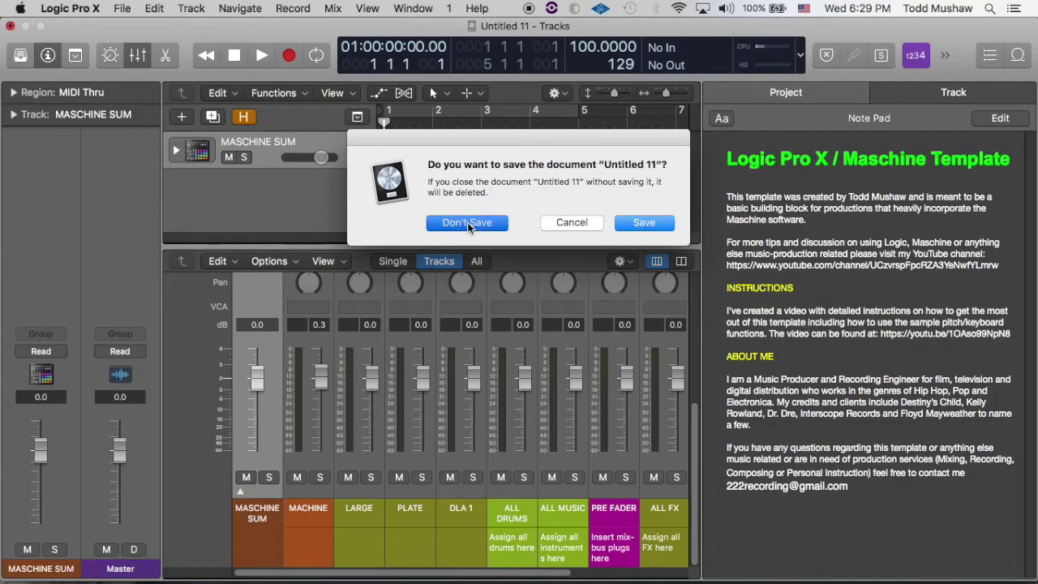
Step: Create a new project with one EFM1 Stereo software instrument track and close the synth window
click(120, 9)
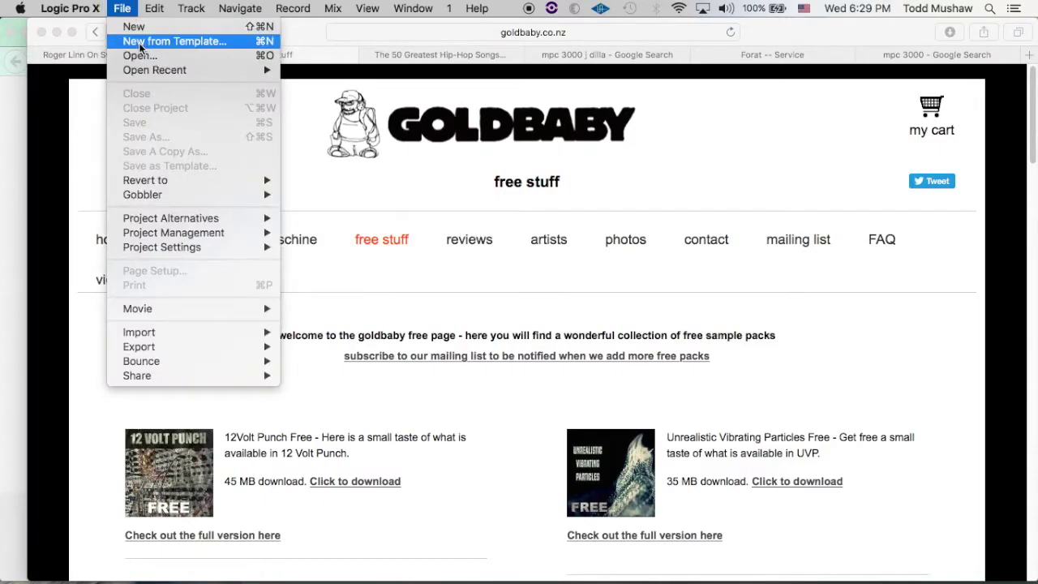
click(130, 25)
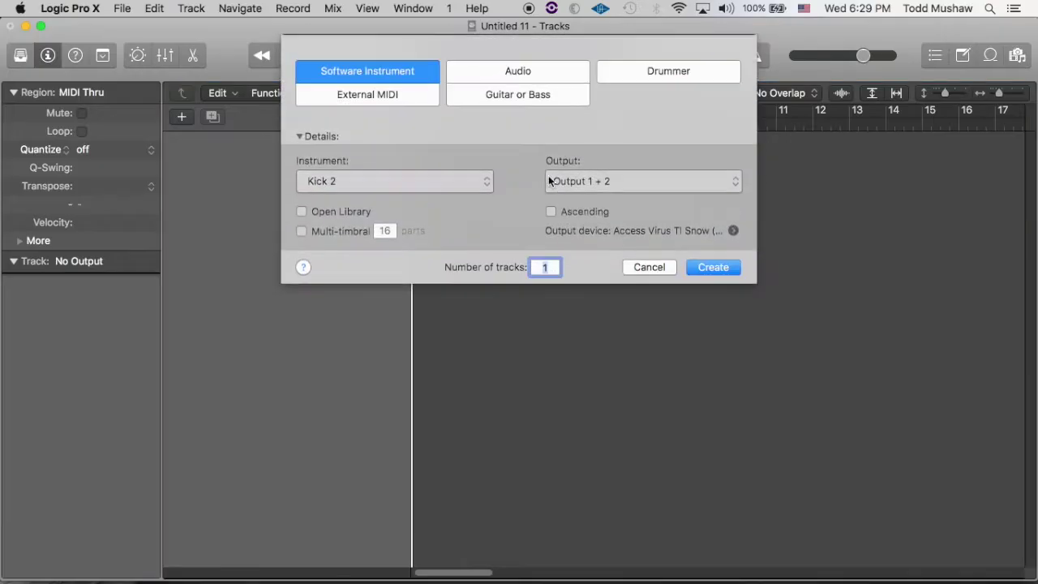
click(360, 180)
mouse_move(465, 271)
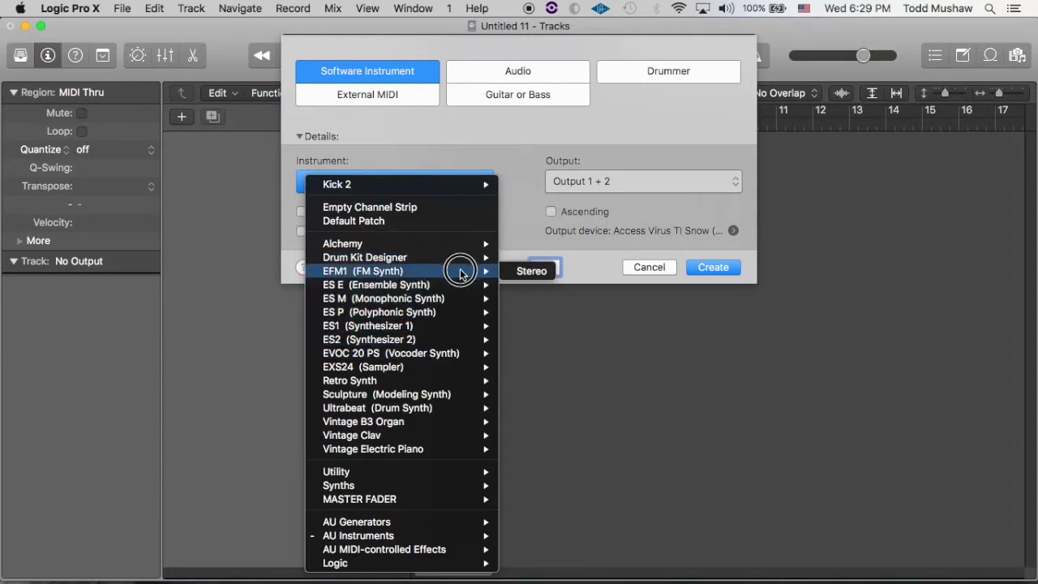
click(533, 272)
click(714, 267)
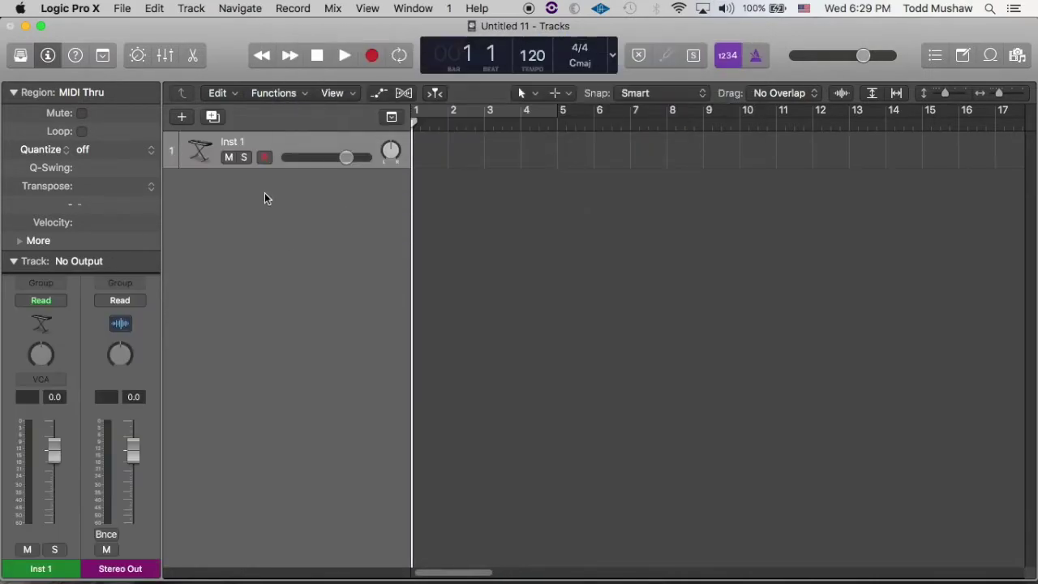
key(super+w)
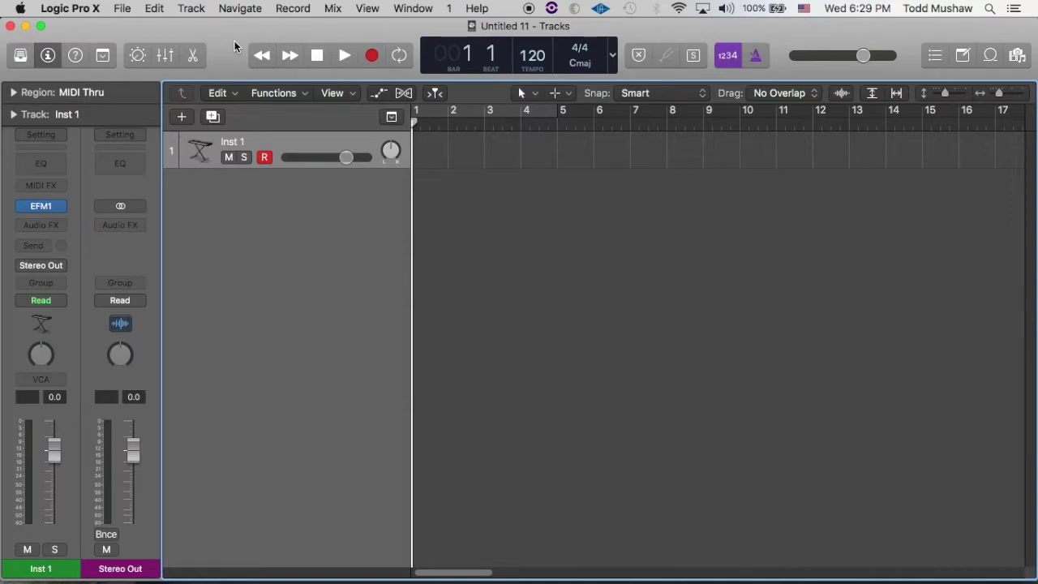
Step: Import the Grand Piano track's content from the 'MPC 1K Groove Templates' Logic project
click(120, 9)
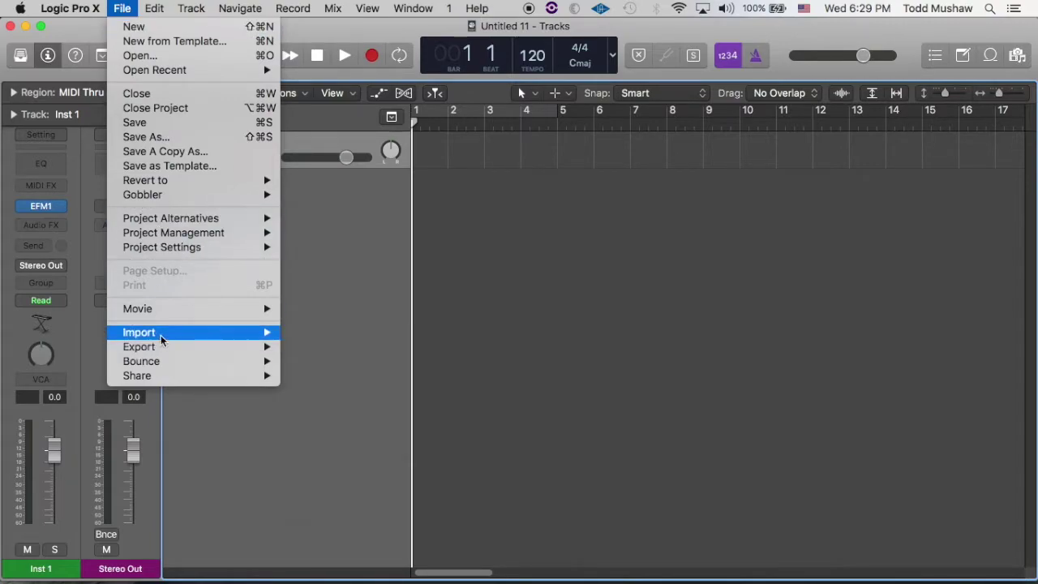
mouse_move(164, 333)
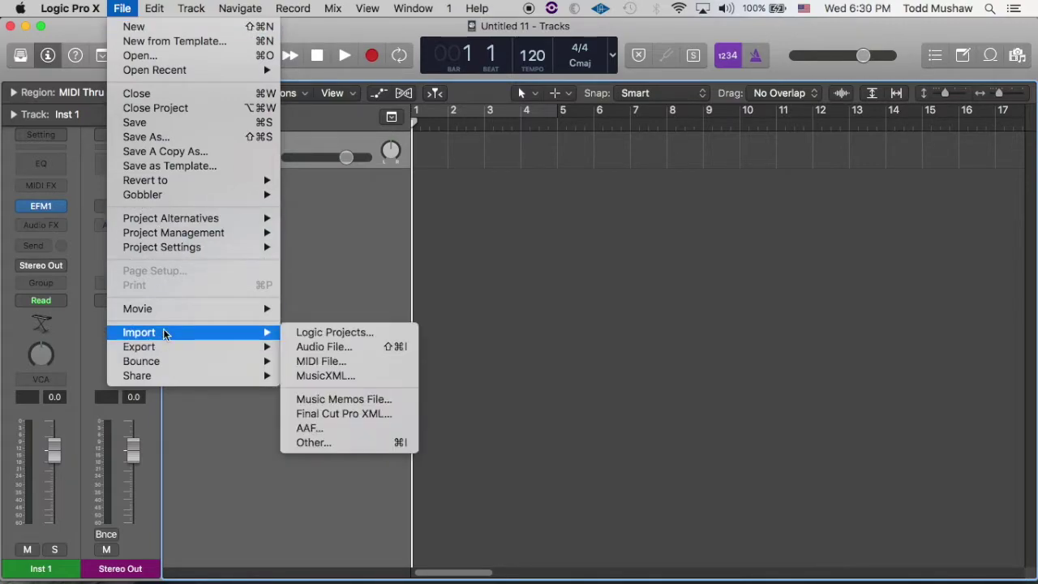
click(311, 336)
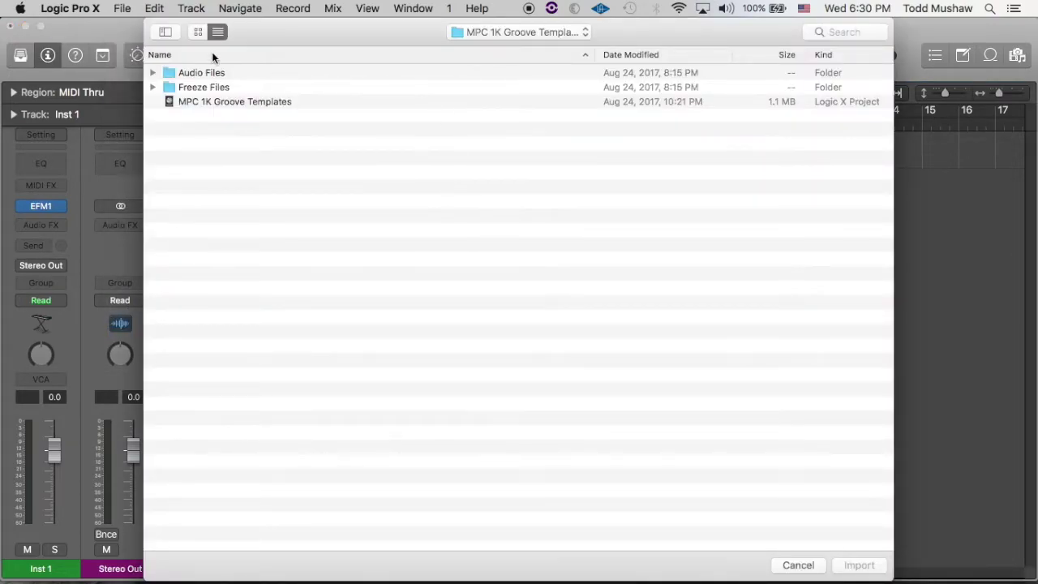
click(199, 106)
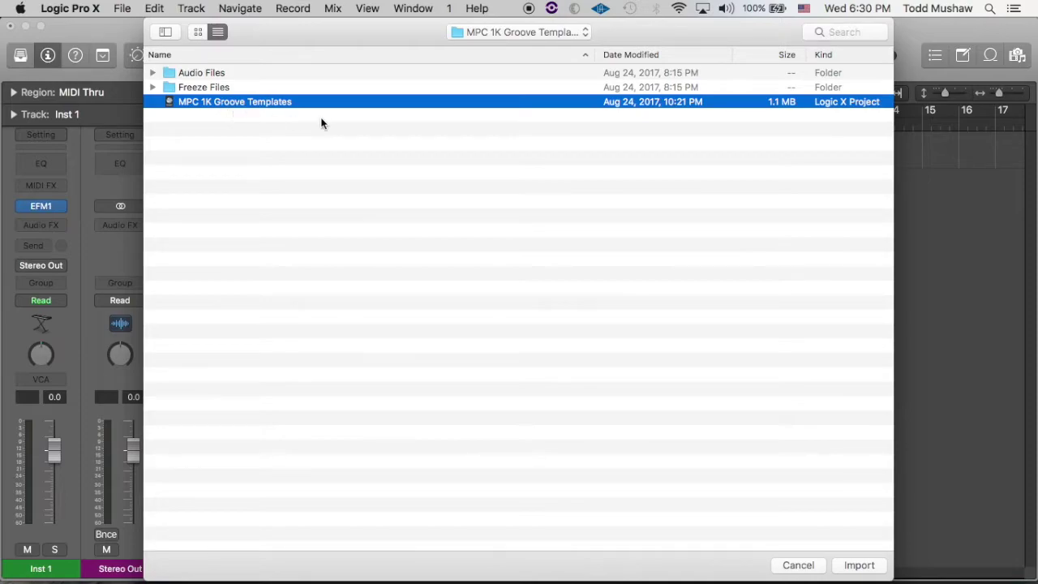
click(855, 565)
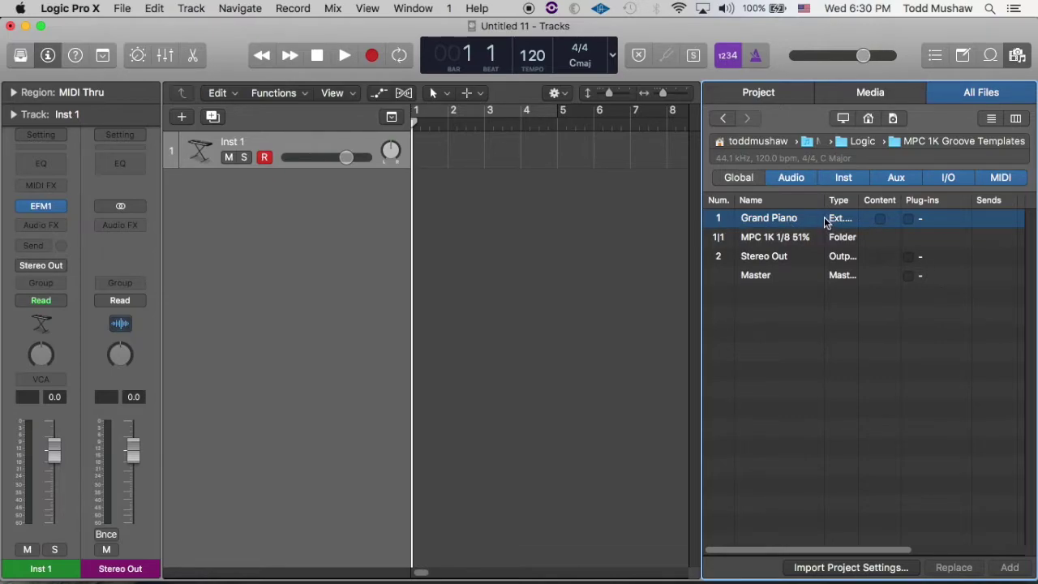
click(881, 219)
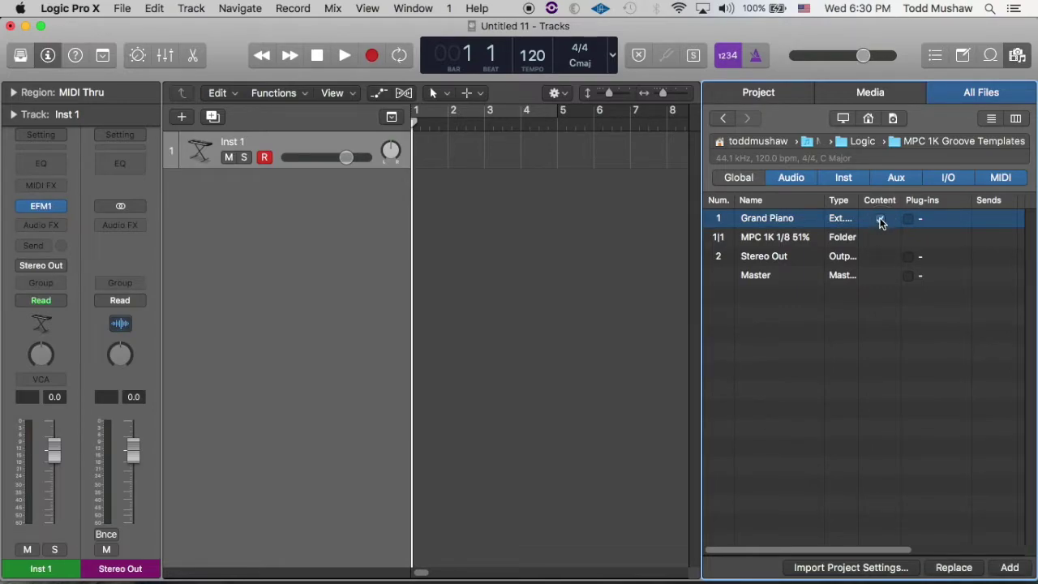
click(1009, 568)
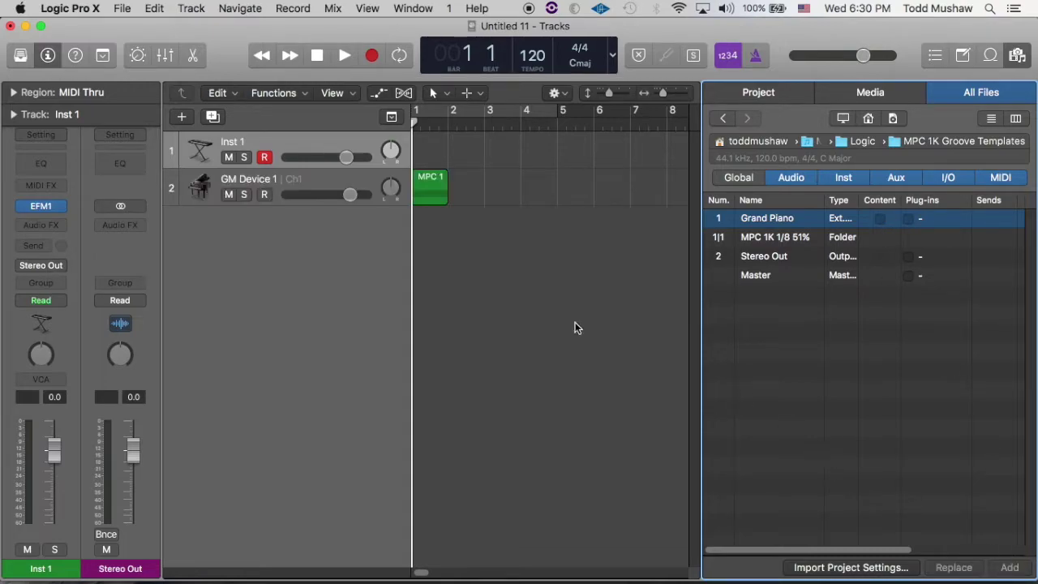
Step: Select the MPC 1 region and refresh the Inspector to show its MPC 1K 1/8 51% settings
click(426, 181)
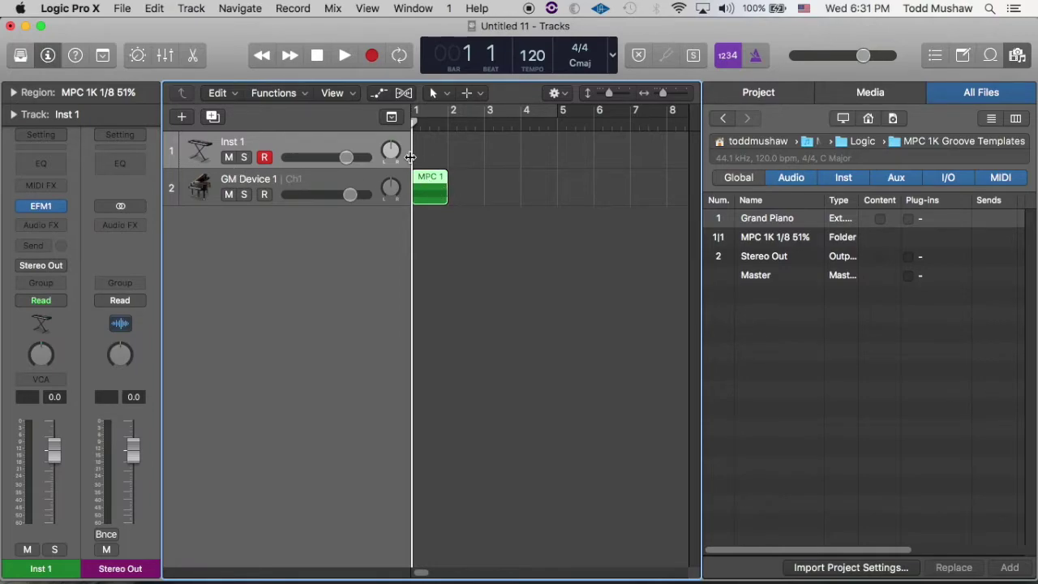
click(458, 141)
click(427, 182)
click(52, 57)
click(52, 58)
Step: Make a groove template from the MPC 1 region using the Region Quantize pop-up
click(13, 94)
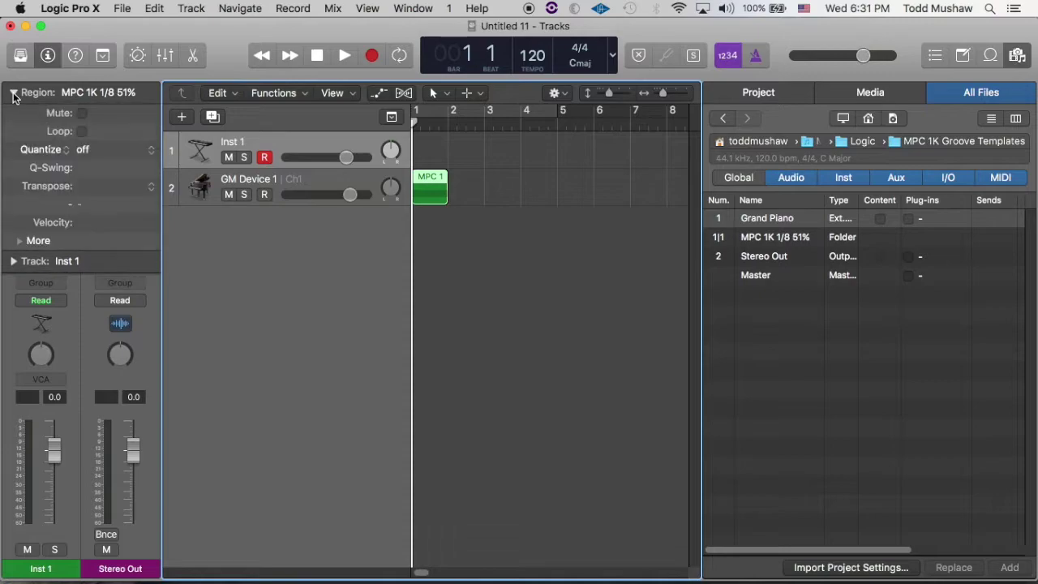
click(122, 151)
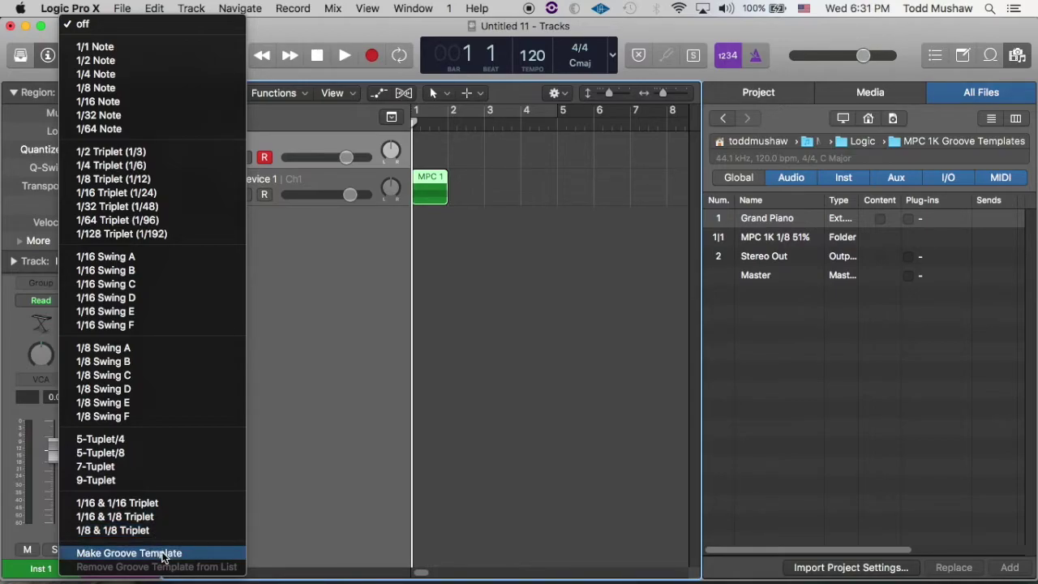
click(165, 557)
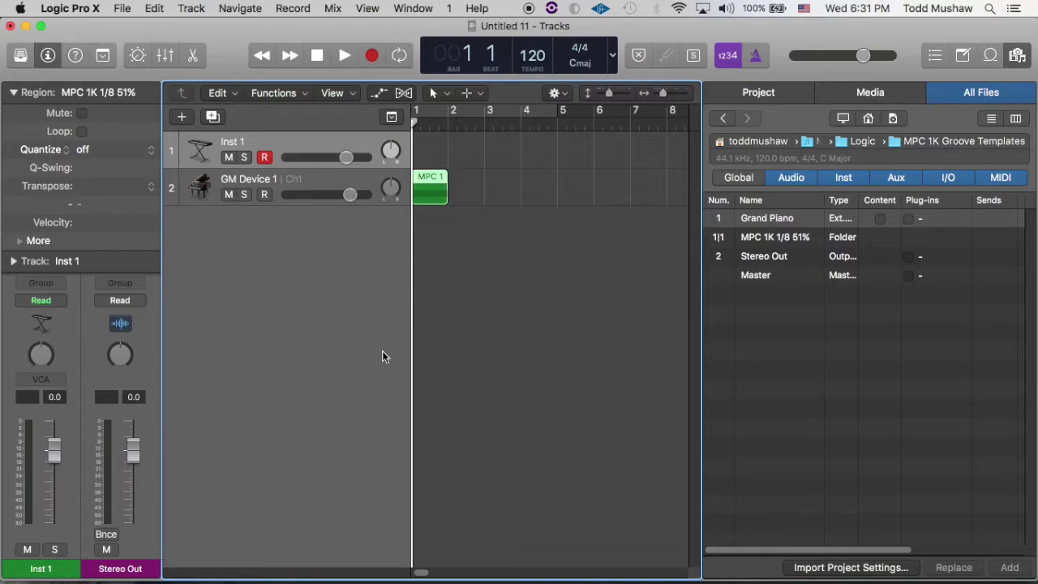
Step: Check the Quantize choices for the new MPC 1K 1/8 and 1/16 groove templates
click(15, 94)
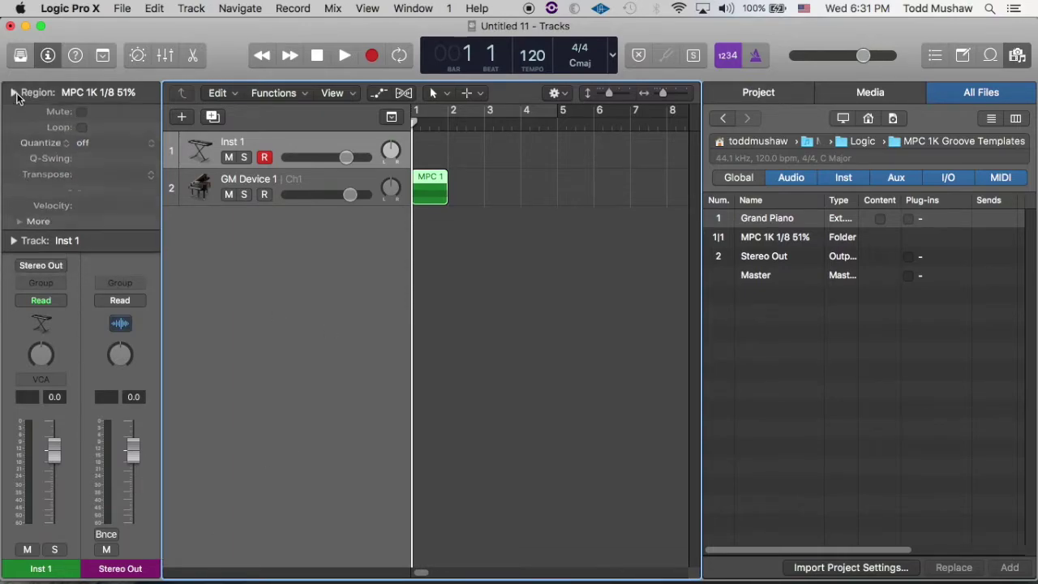
click(95, 97)
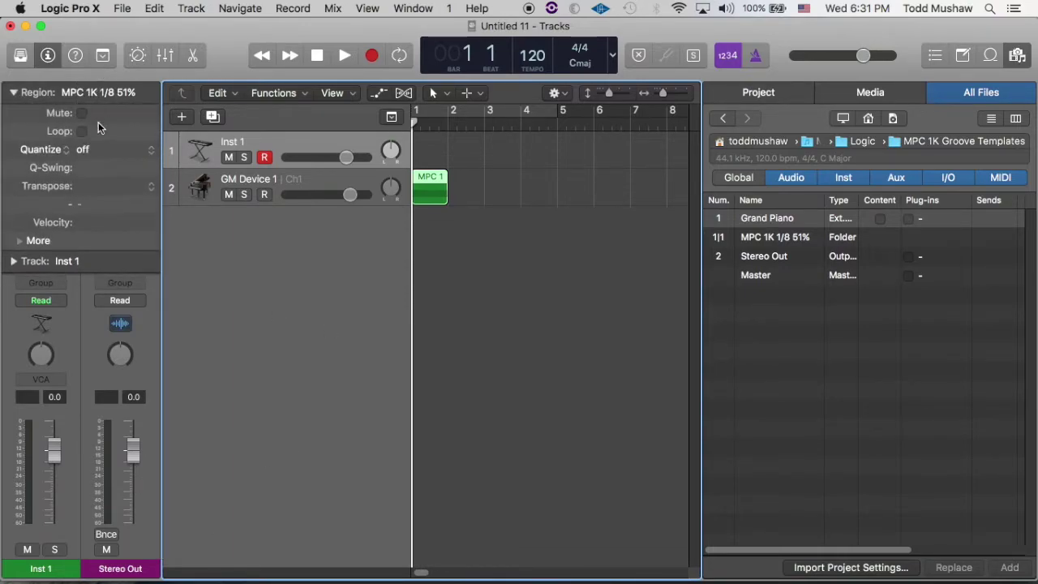
click(96, 151)
scroll(139, 375, down, 6)
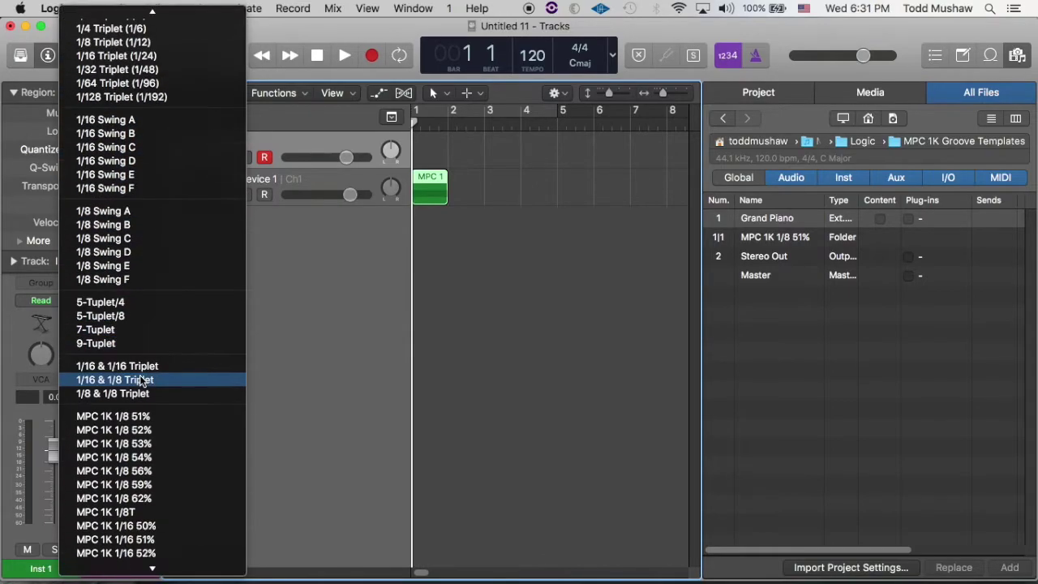
scroll(141, 380, down, 15)
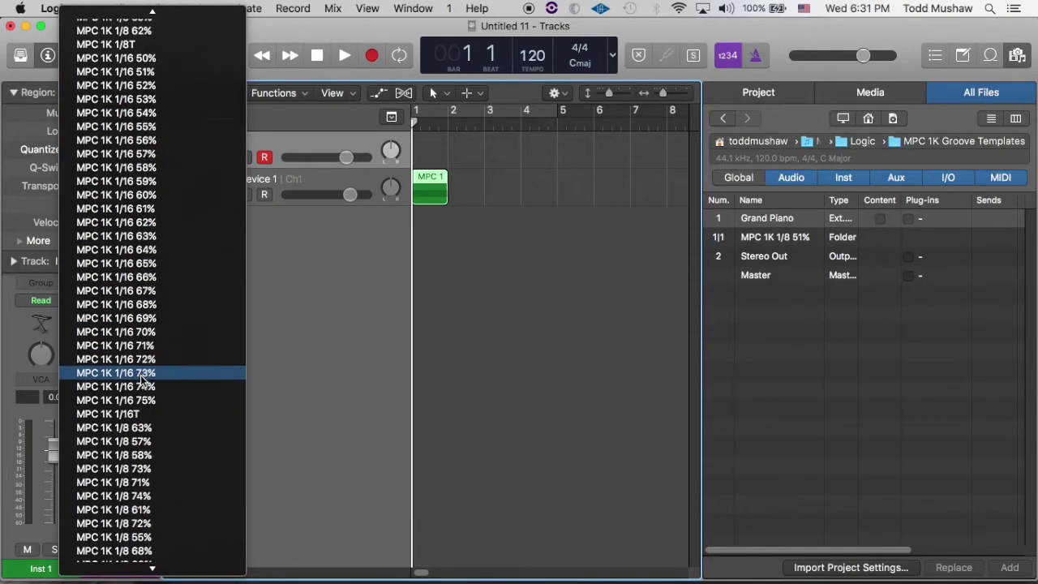
scroll(141, 376, down, 2)
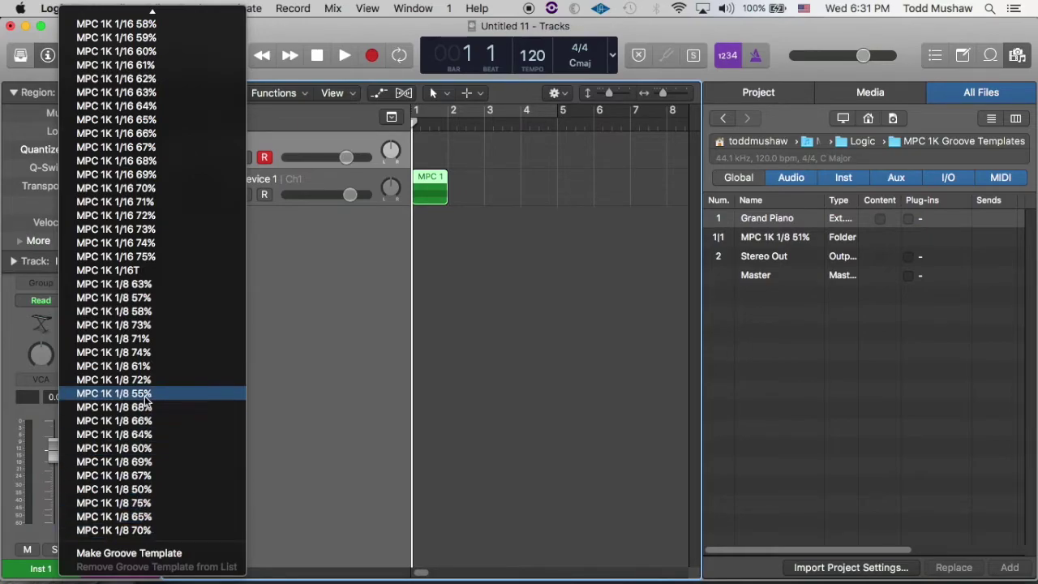
scroll(158, 175, up, 2)
scroll(159, 176, up, 8)
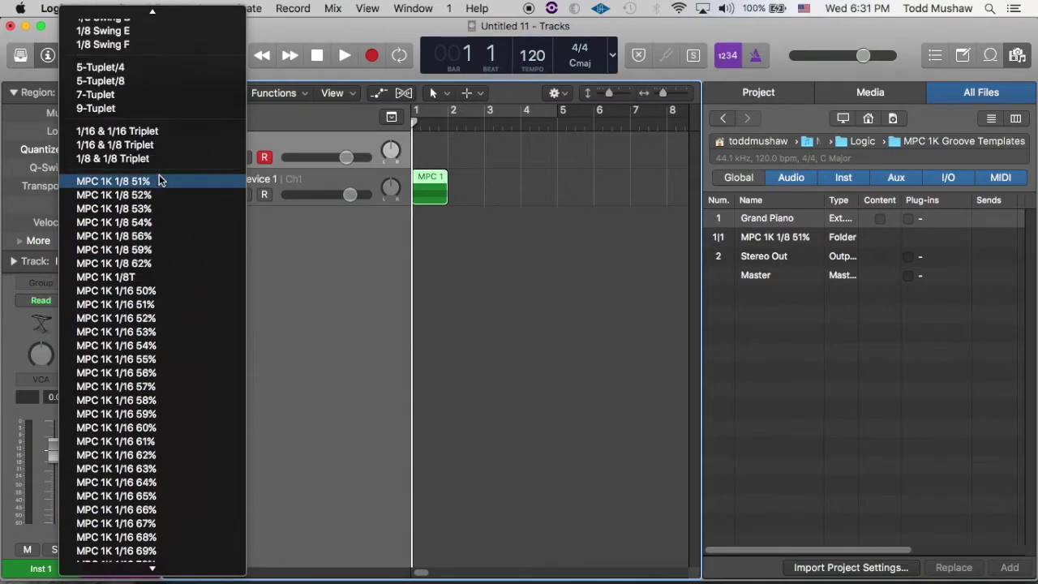
scroll(162, 316, down, 4)
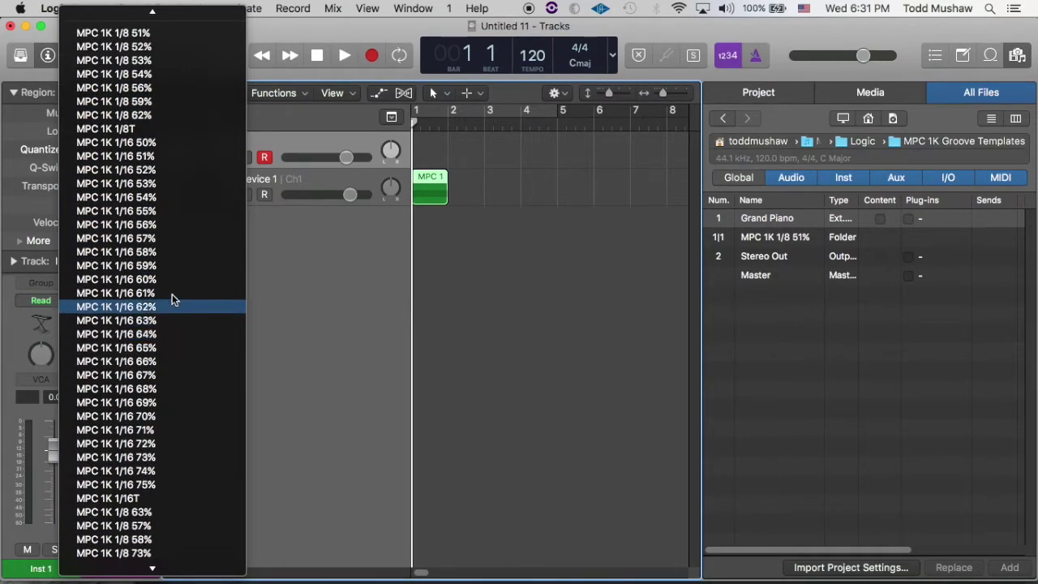
Step: Hide the Browser and close the Untitled 11 project without saving
click(321, 353)
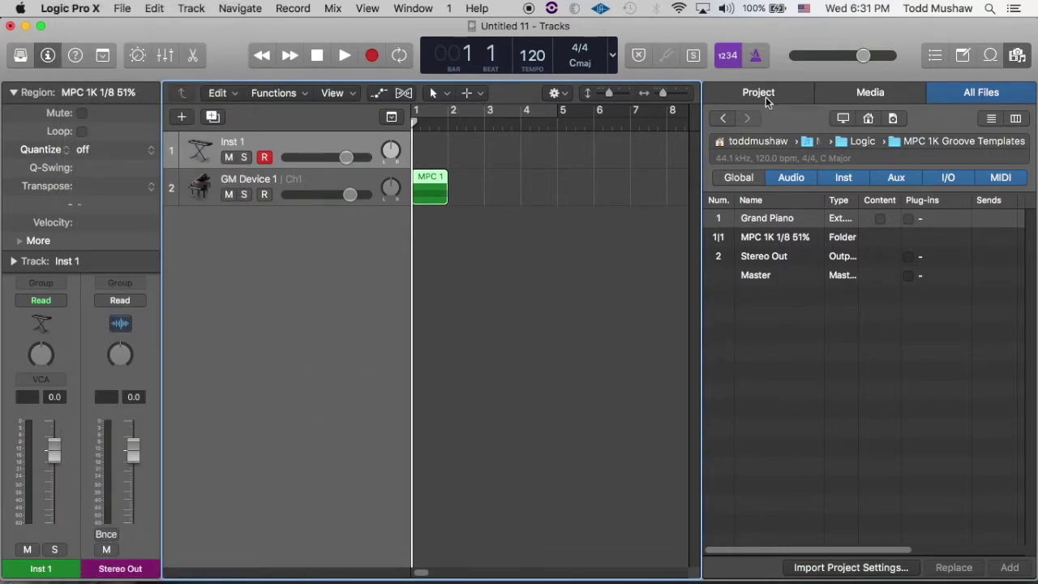
click(1017, 57)
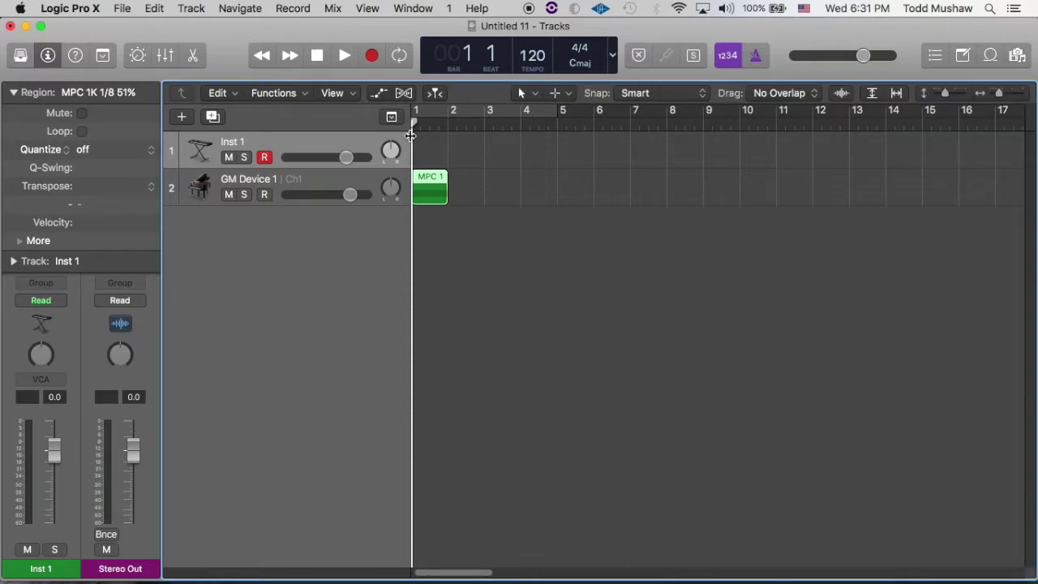
click(122, 8)
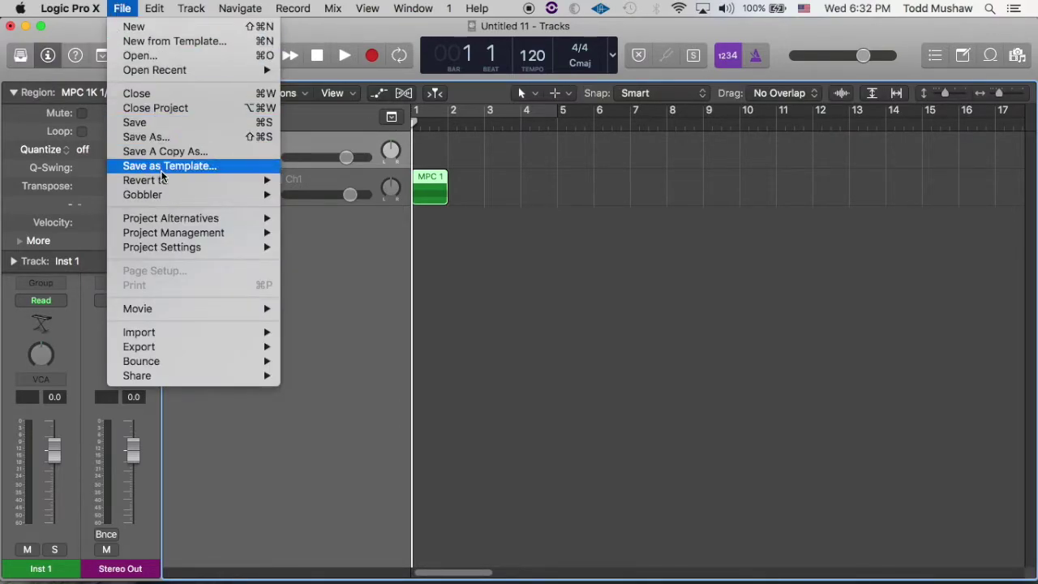
click(322, 243)
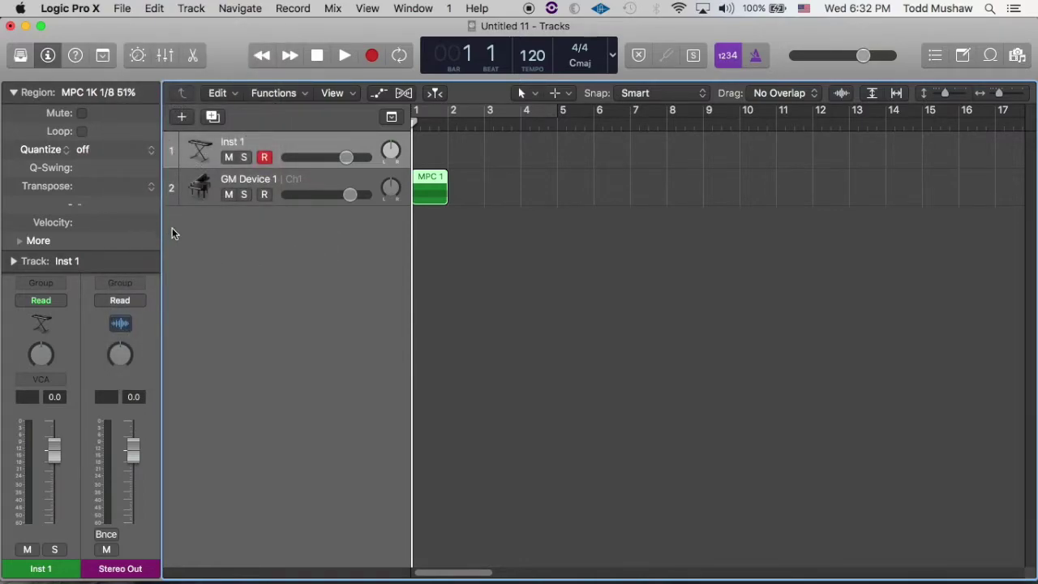
click(122, 8)
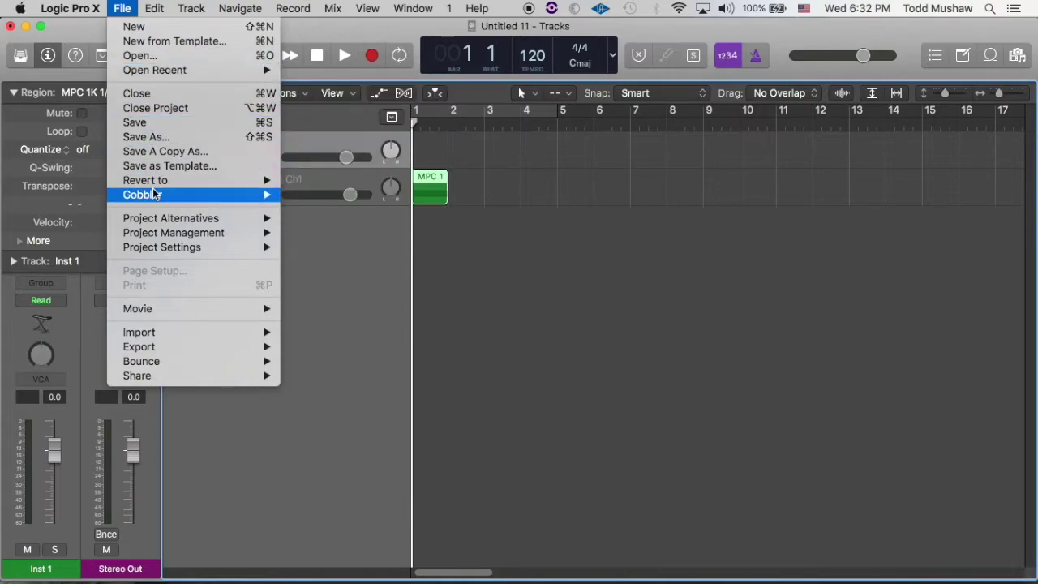
click(148, 107)
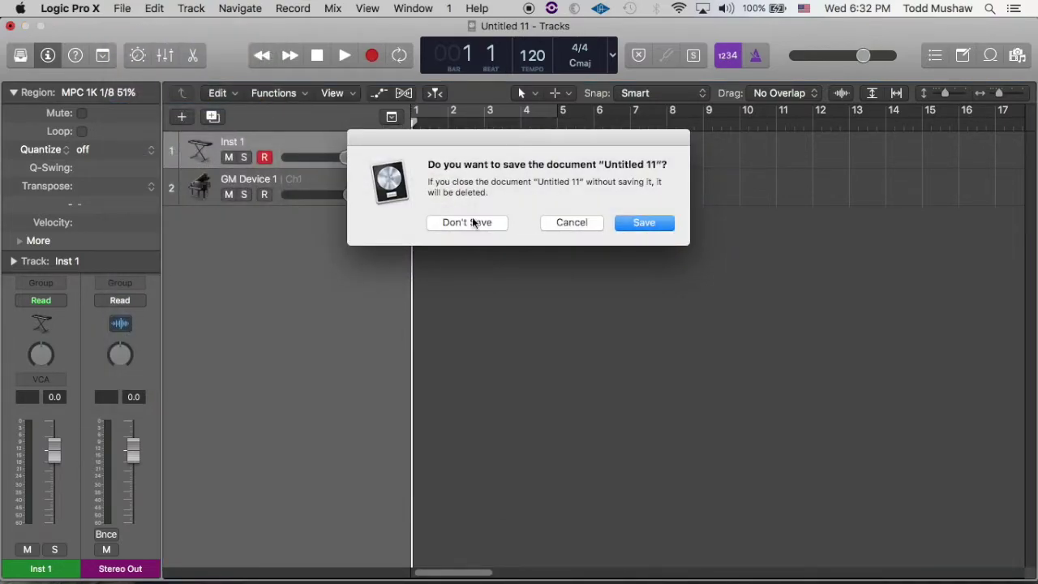
click(474, 220)
Step: Start a new project from the MASCHINE SETUP template
click(120, 9)
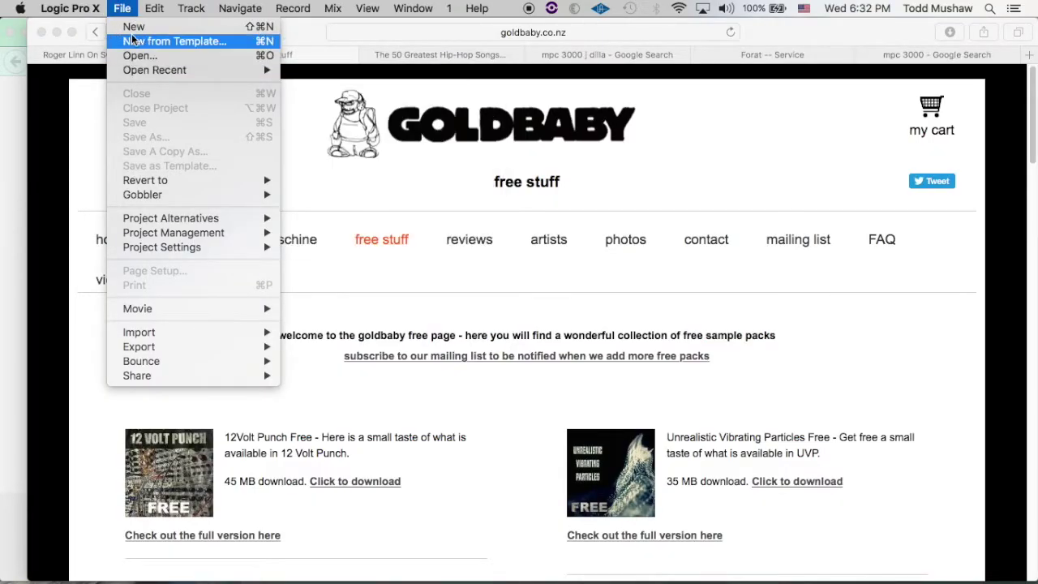
click(134, 41)
scroll(924, 243, down, 3)
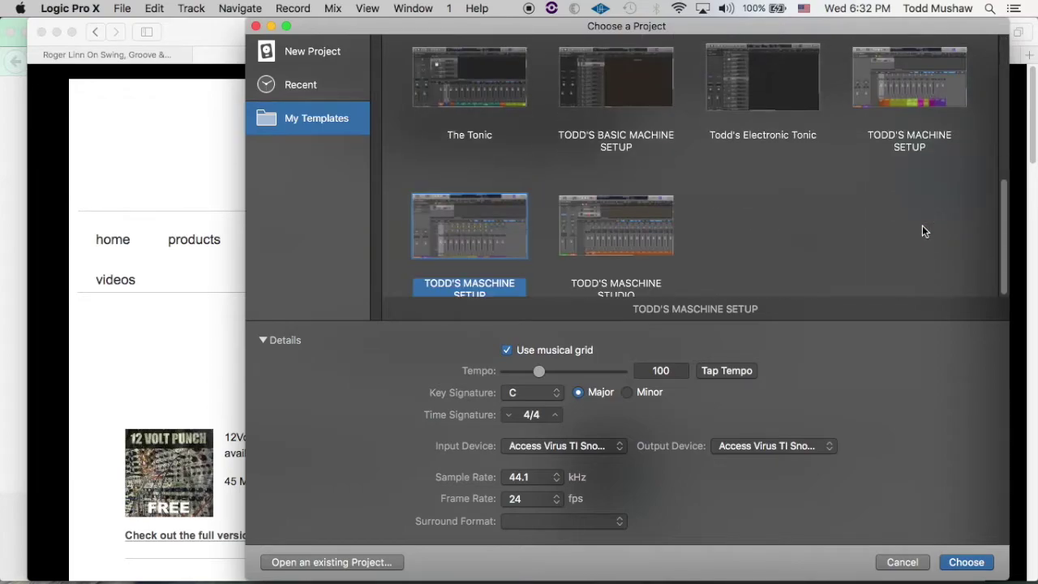
click(976, 561)
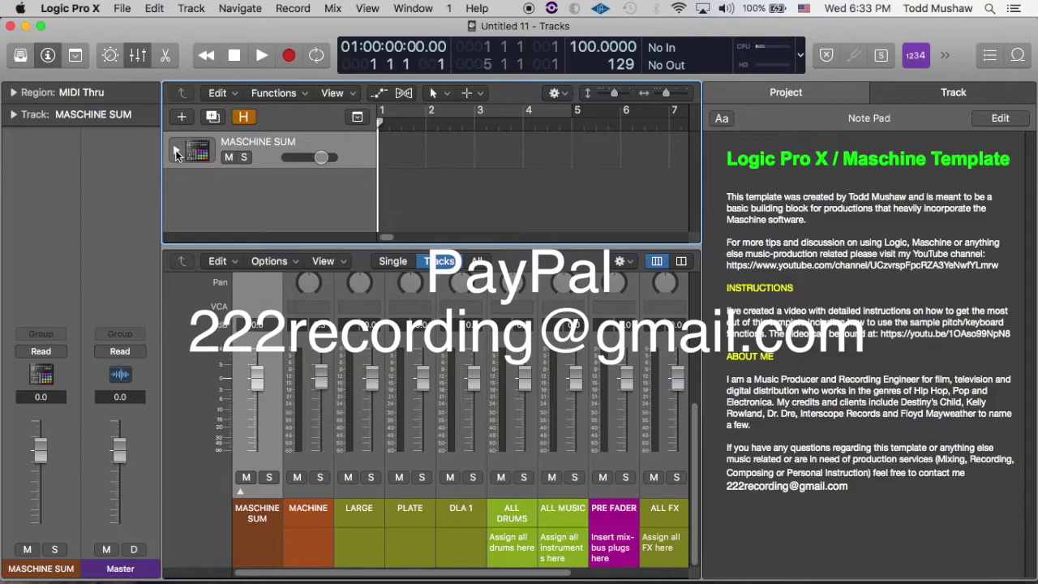
Step: Expand the MASCHINE SUM stack to review its tracks, then collapse it
right_click(175, 155)
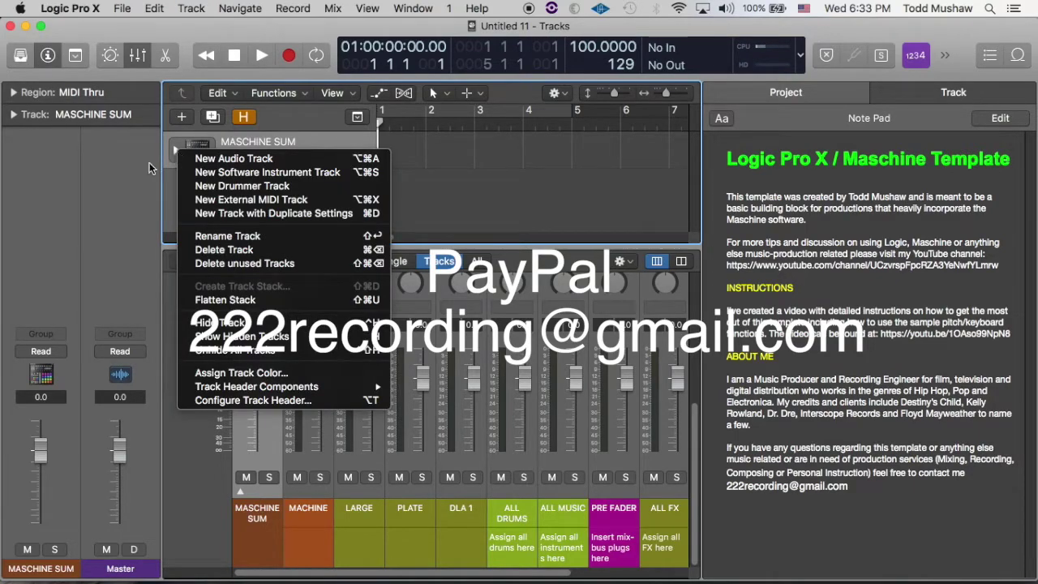
click(156, 186)
click(175, 154)
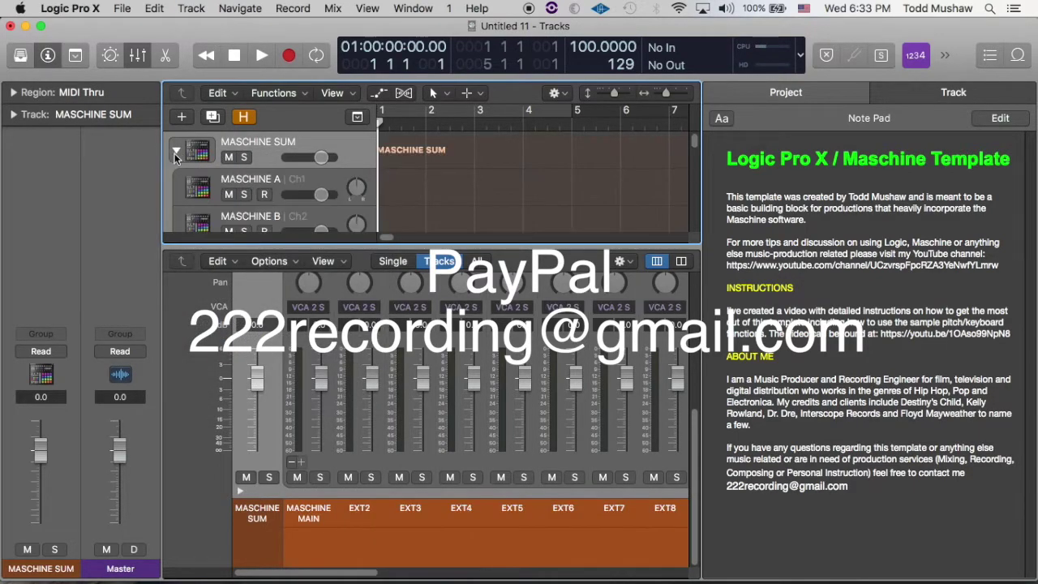
click(138, 56)
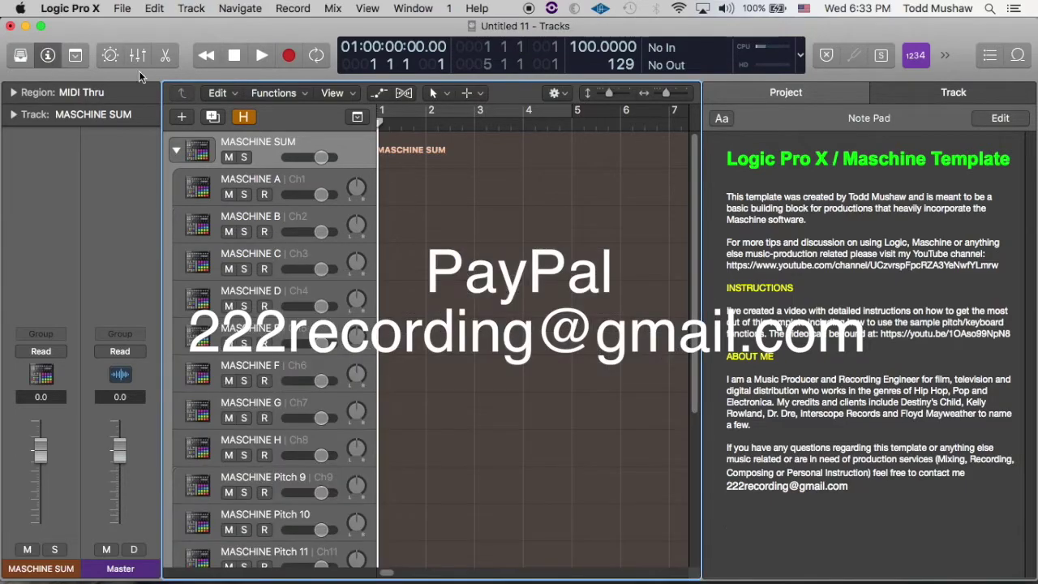
scroll(221, 186, down, 5)
scroll(221, 186, up, 5)
click(175, 150)
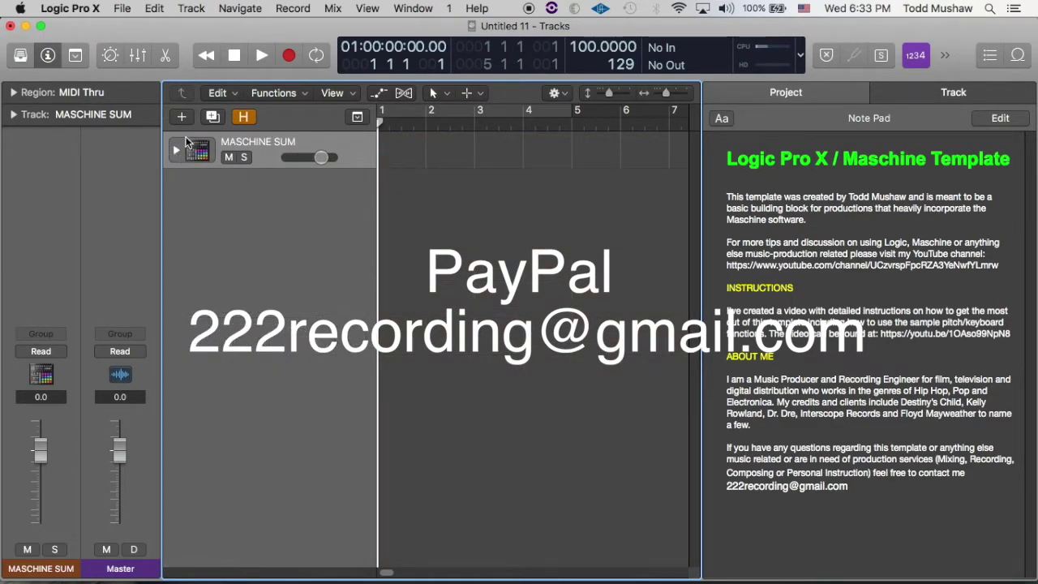
Step: Verify MPC 1K grooves in the Region Quantize choices, leave quantize off, and restore the Mixer
click(14, 93)
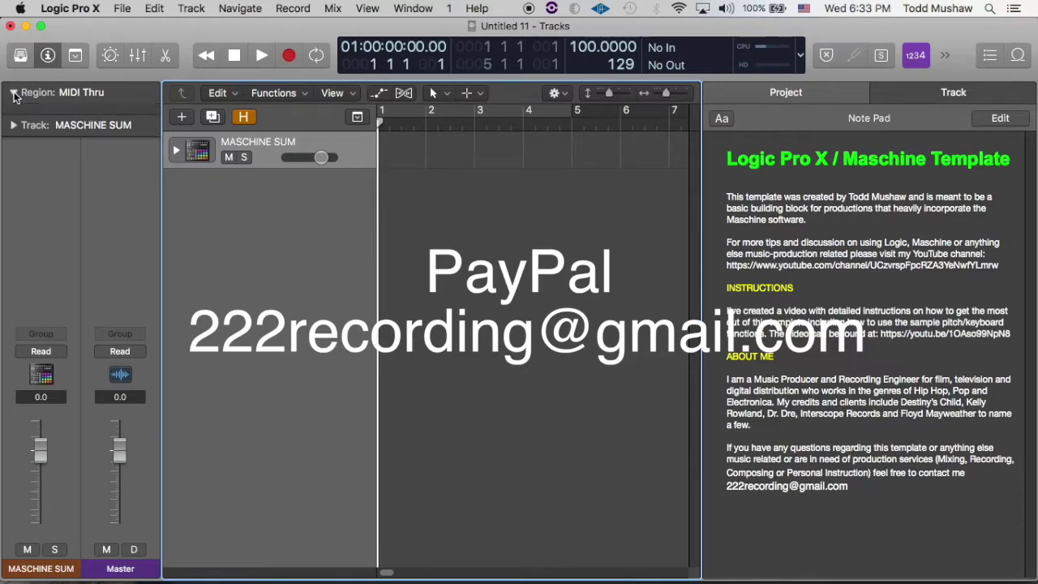
click(107, 150)
scroll(154, 324, down, 15)
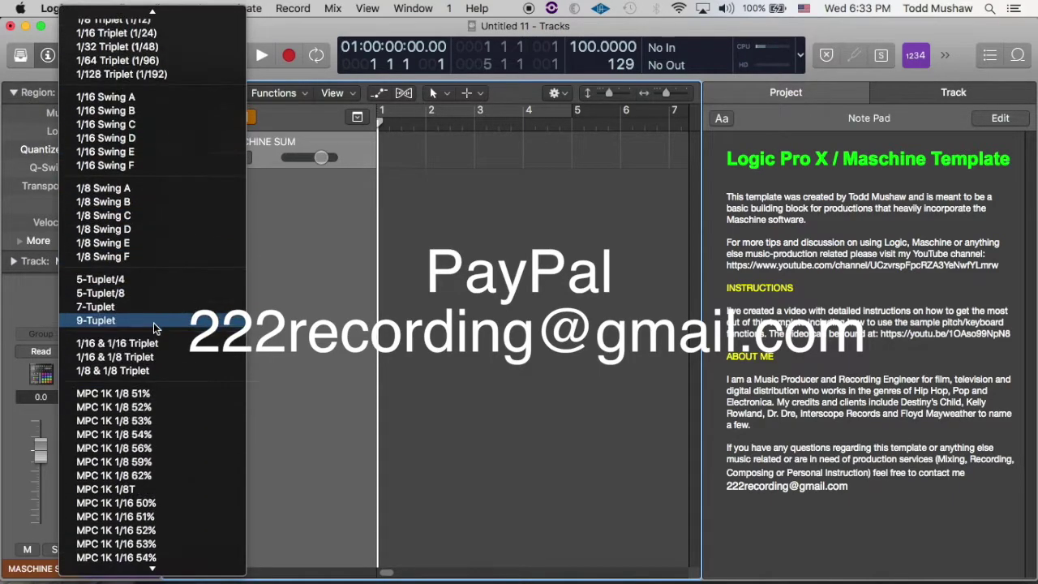
scroll(154, 324, down, 3)
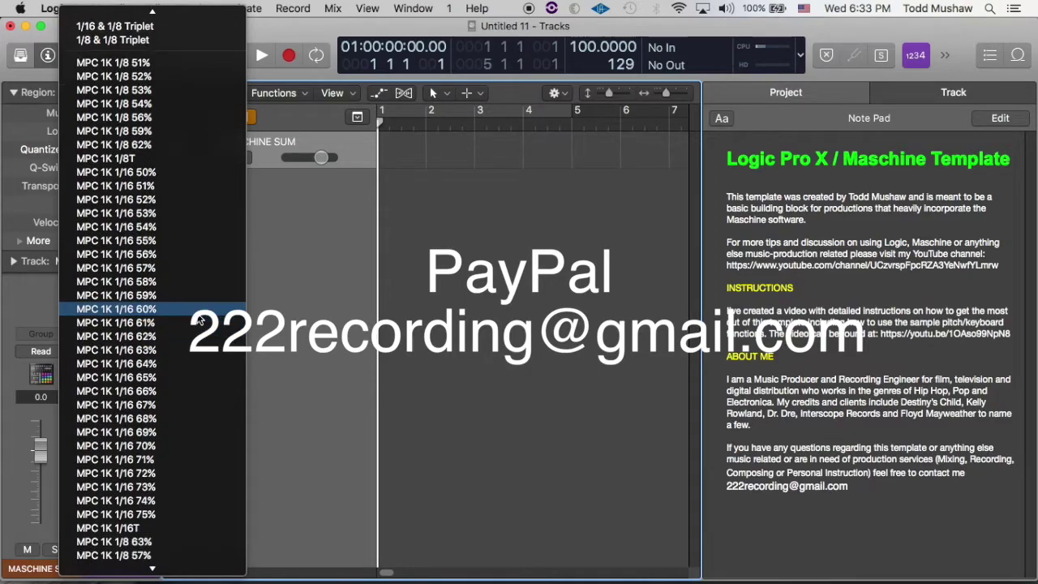
click(289, 292)
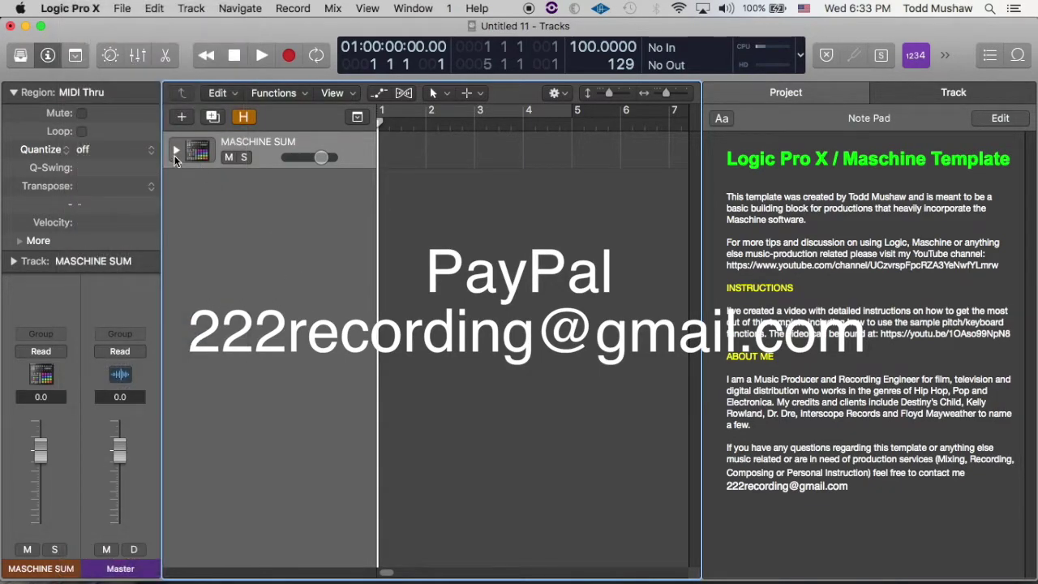
click(137, 55)
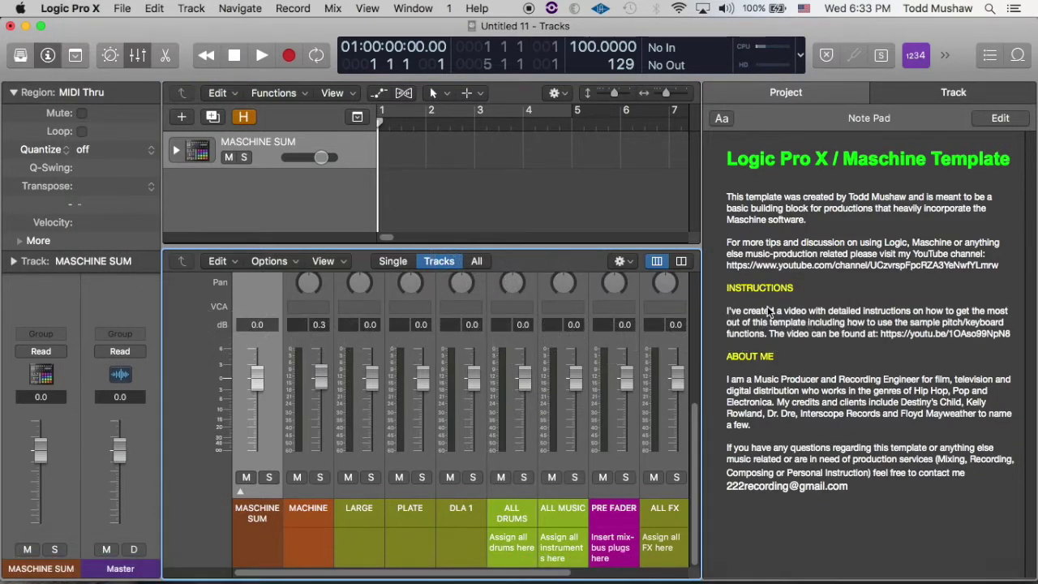
drag(466, 572, 593, 577)
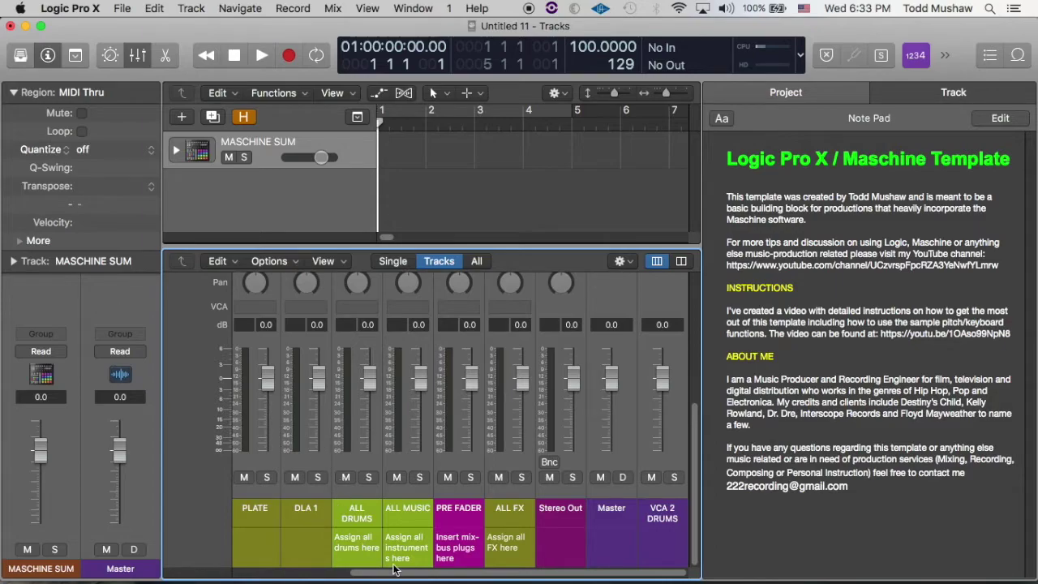
drag(395, 572, 274, 568)
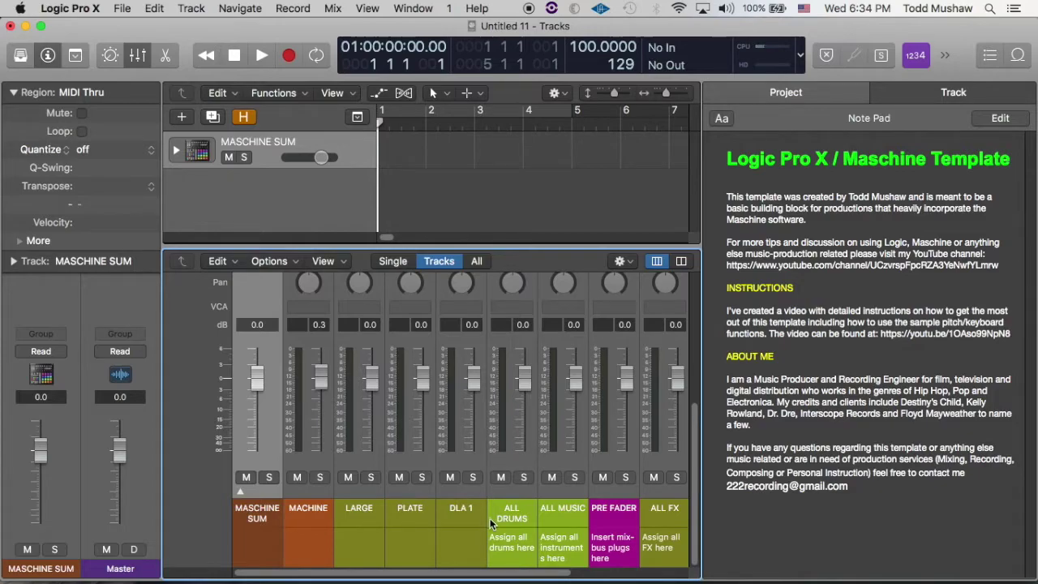
drag(483, 572, 396, 558)
click(245, 118)
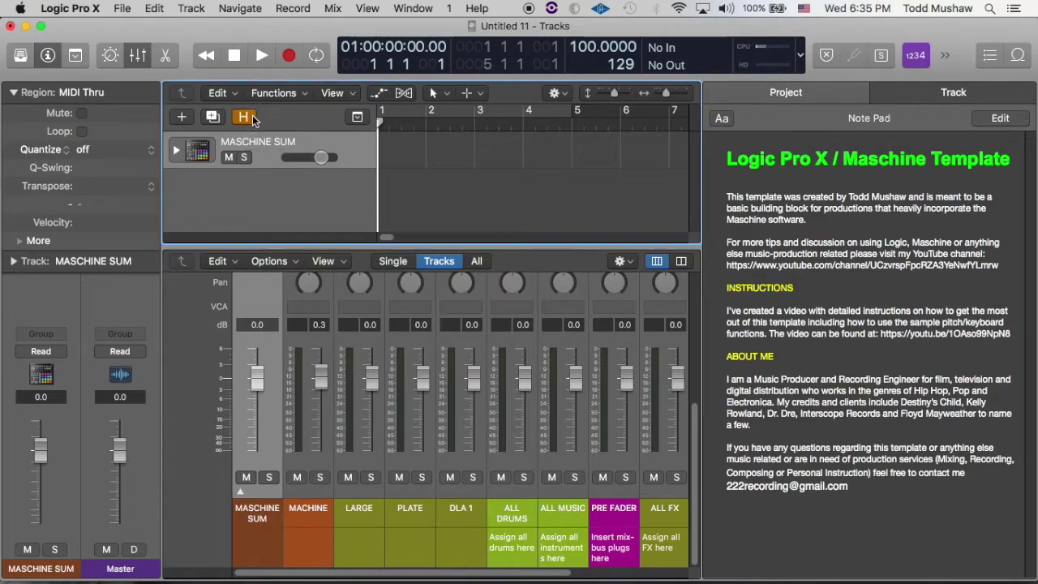
click(292, 146)
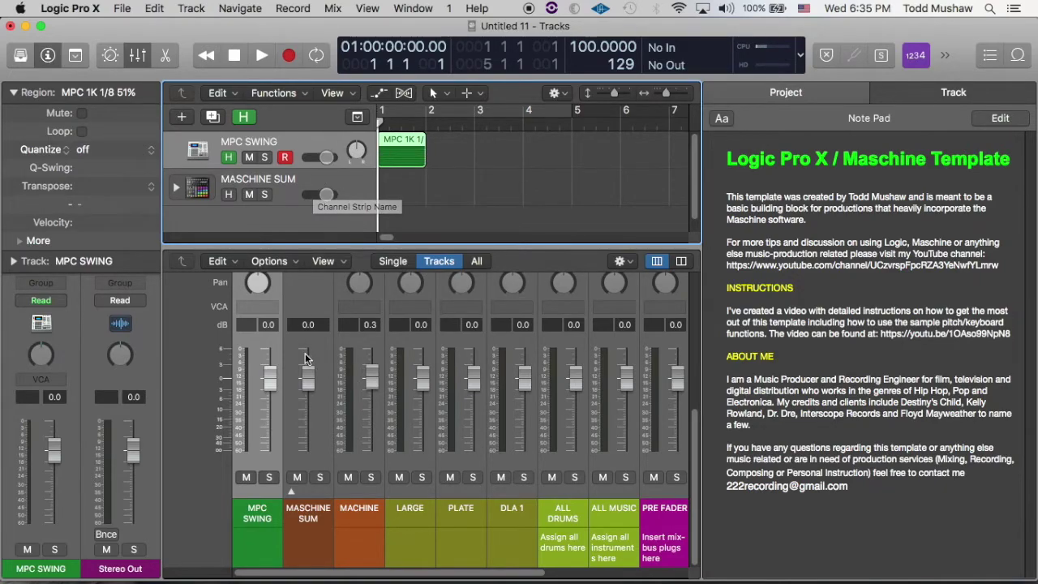
right_click(290, 146)
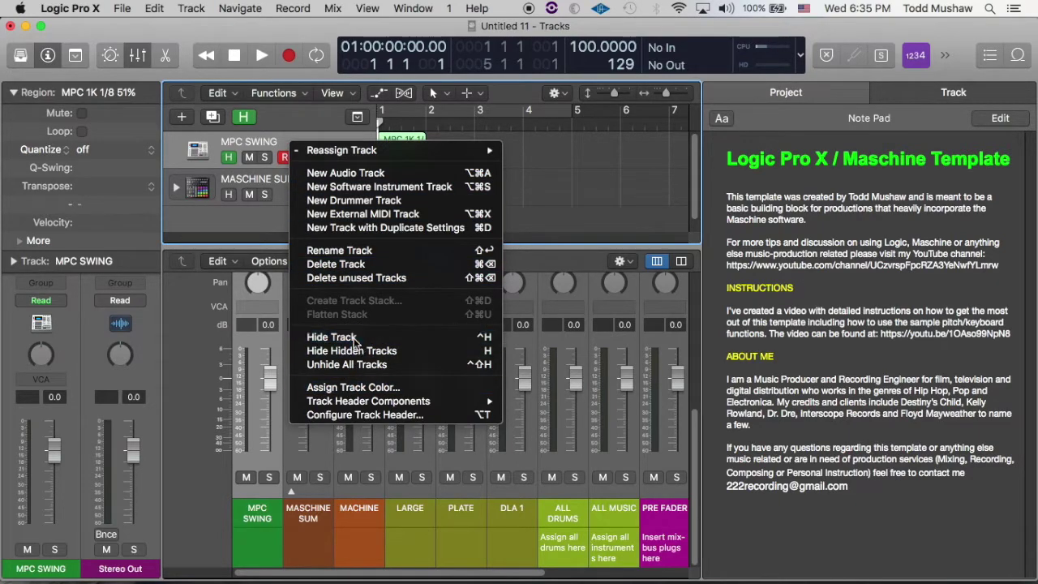
click(291, 194)
key(ctrl+h)
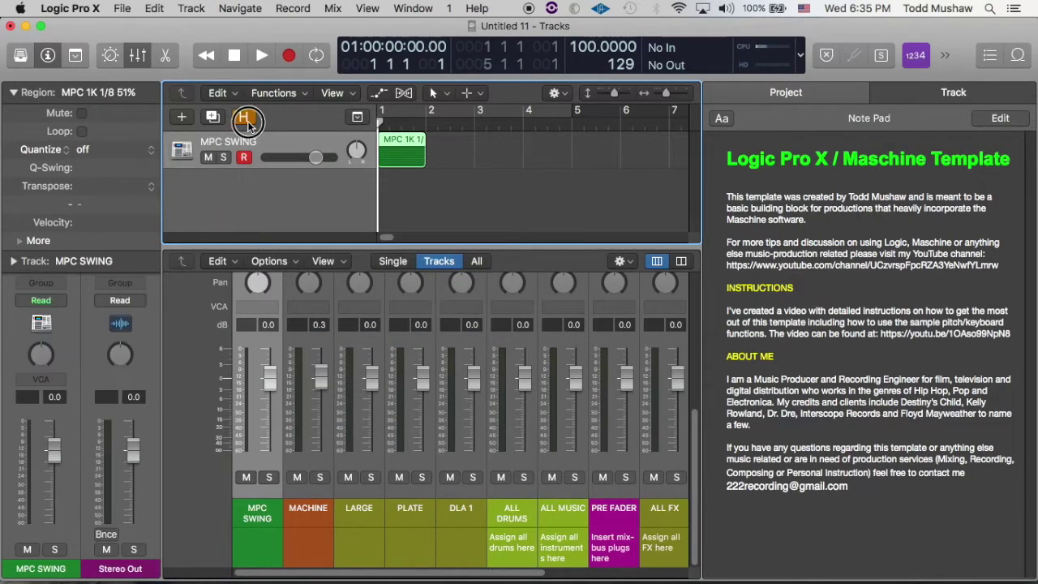
click(243, 117)
click(243, 117)
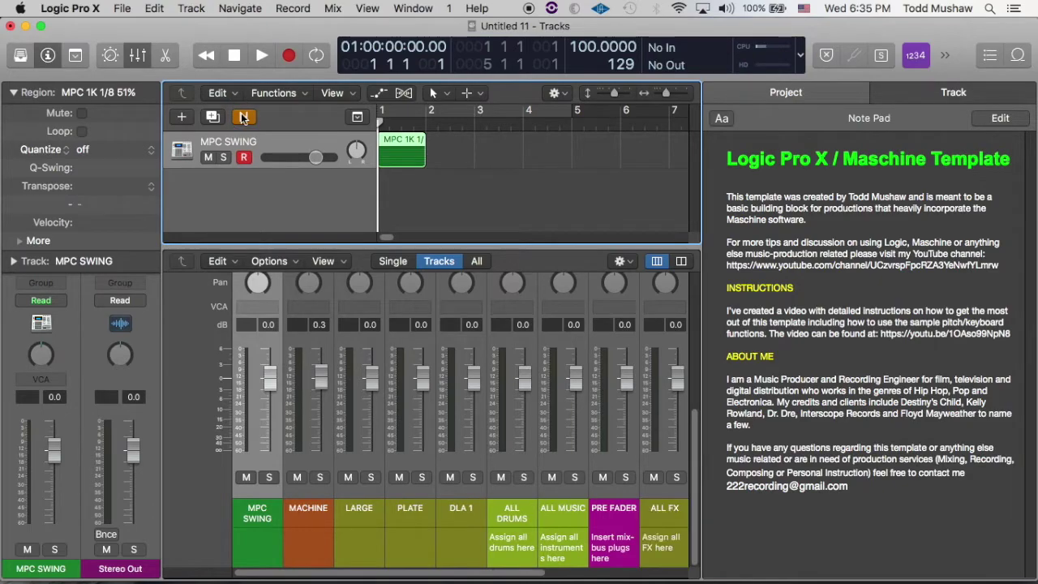
click(244, 116)
right_click(270, 181)
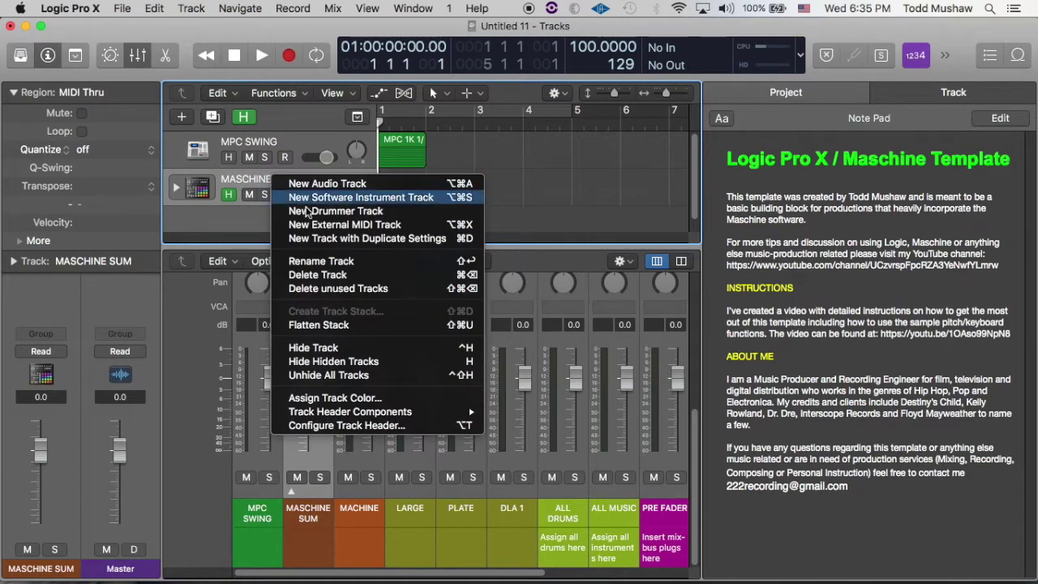
click(312, 348)
click(244, 119)
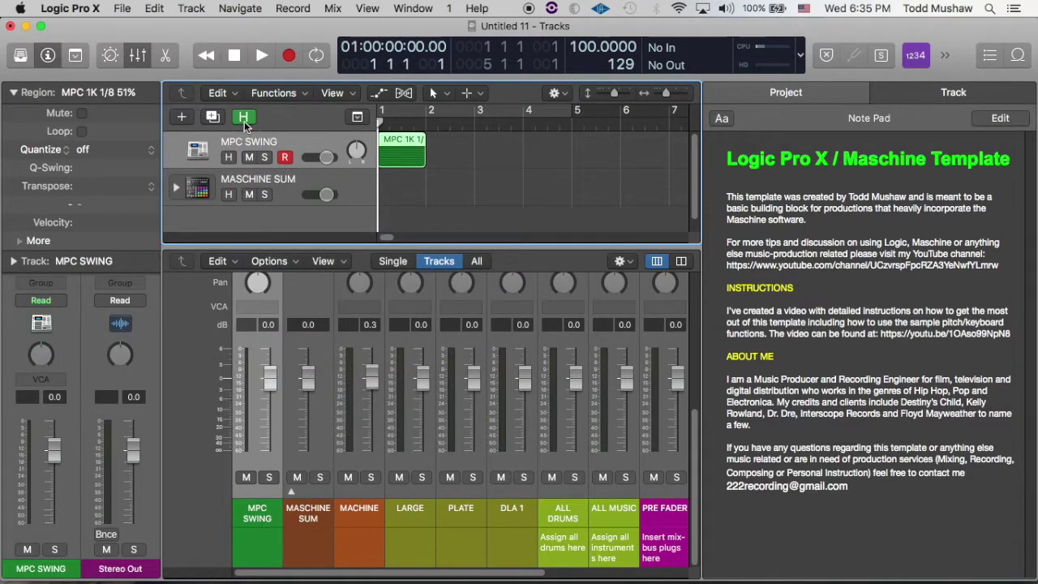
right_click(249, 138)
click(308, 334)
click(288, 146)
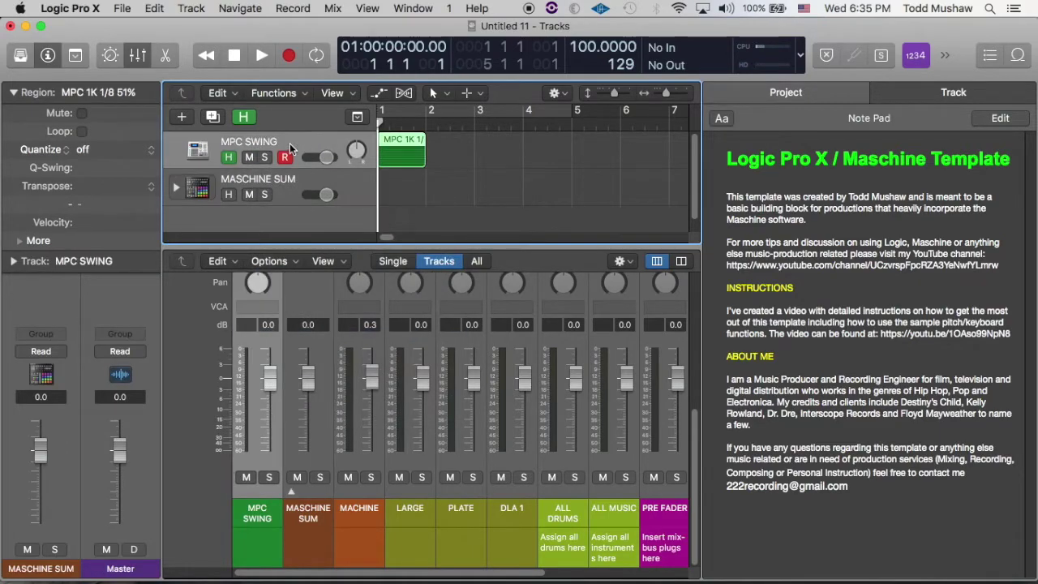
click(243, 117)
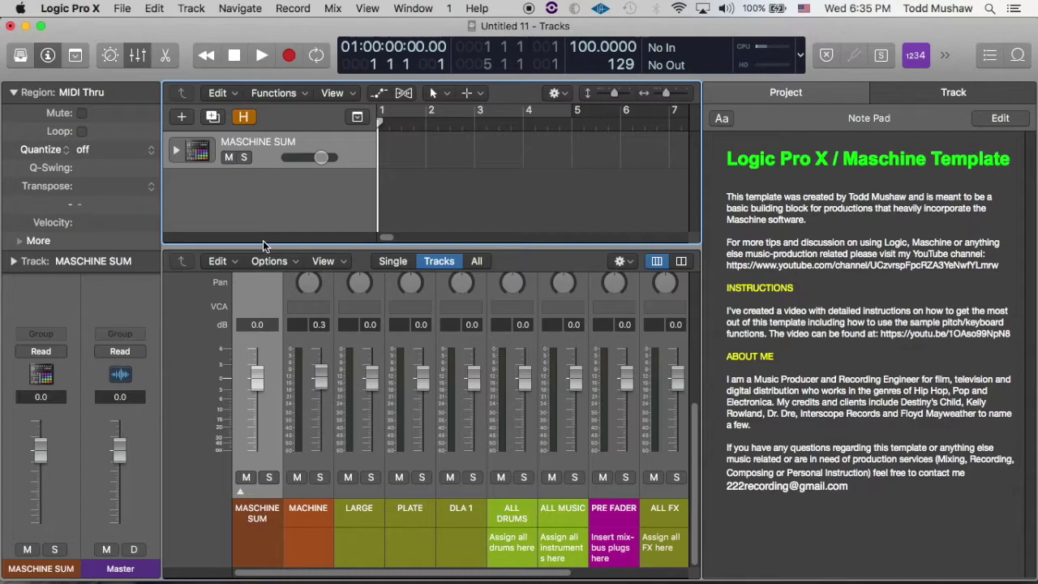
Step: Collapse the Region settings so only the region and track headings remain in the inspector
click(13, 92)
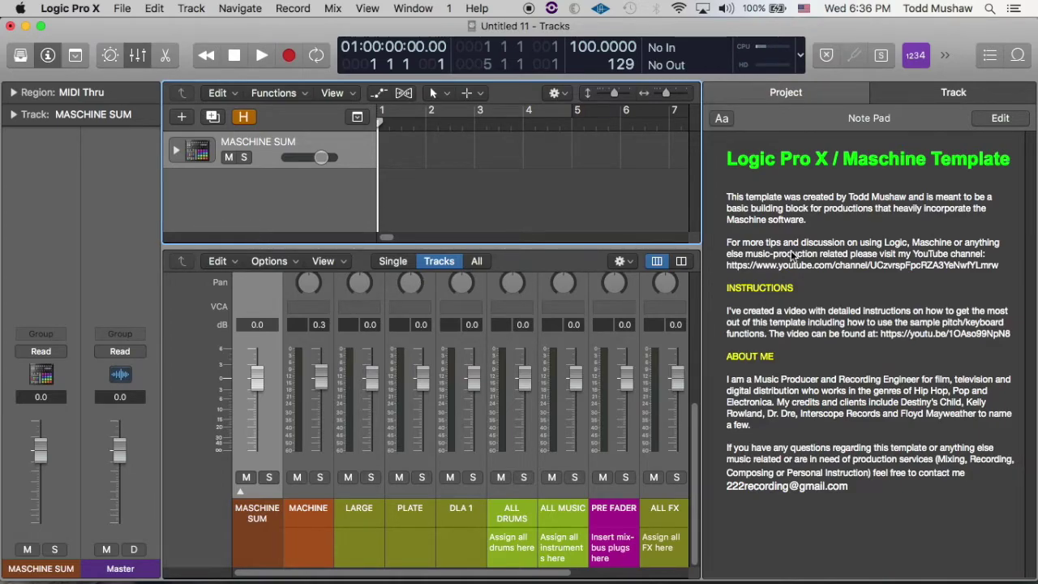
click(359, 8)
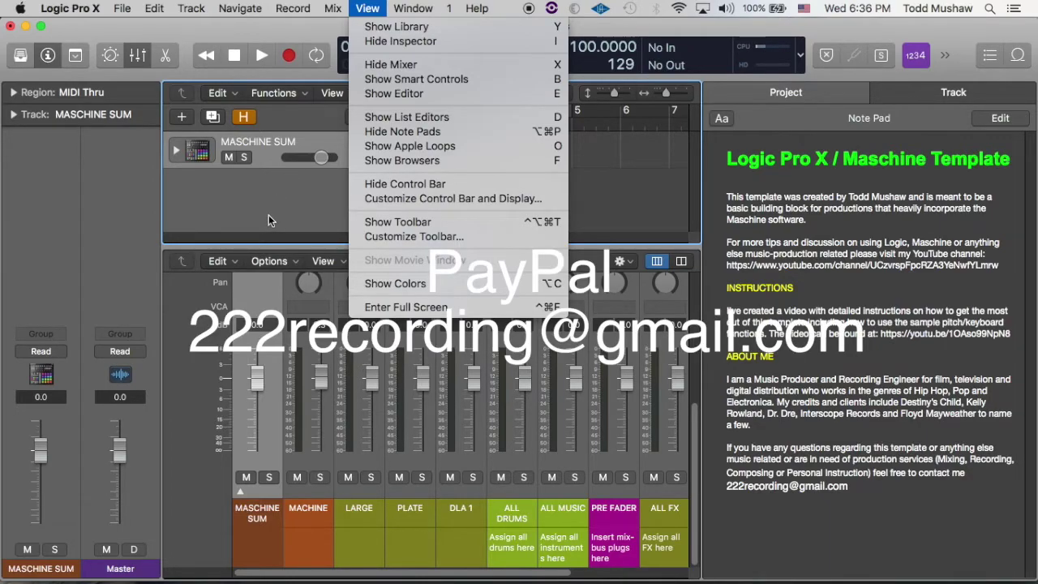
key(super+1)
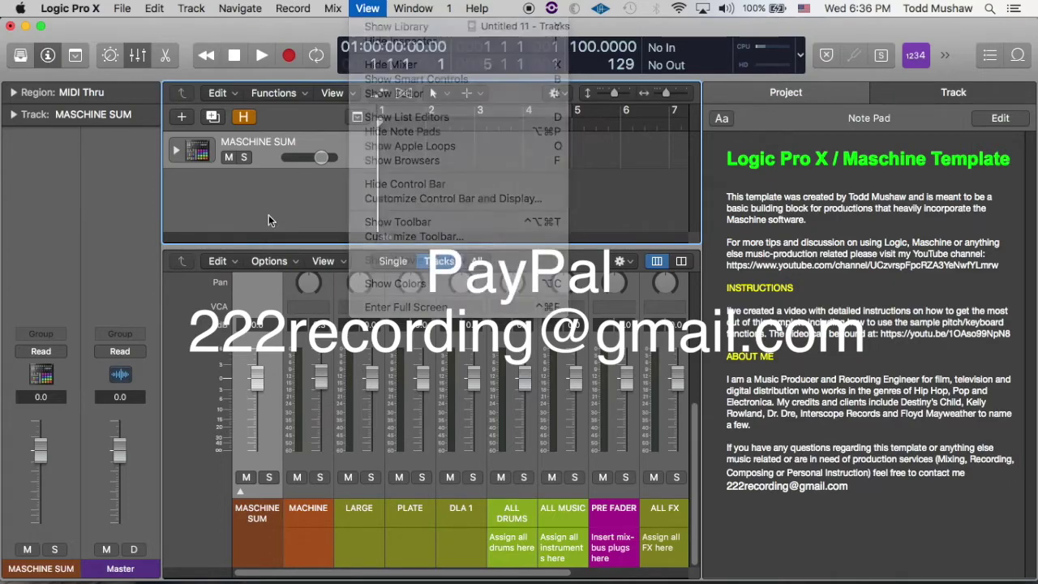